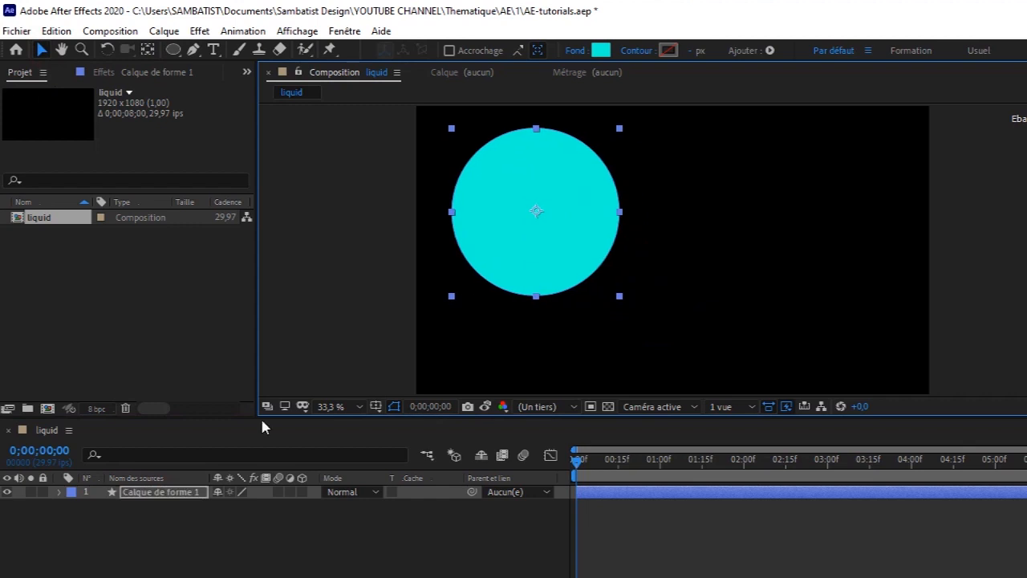
Step: Duplicate the turquoise circle layer, place the copy in the upper right of the composition, and fill it with orange F8850A
key(ctrl+d)
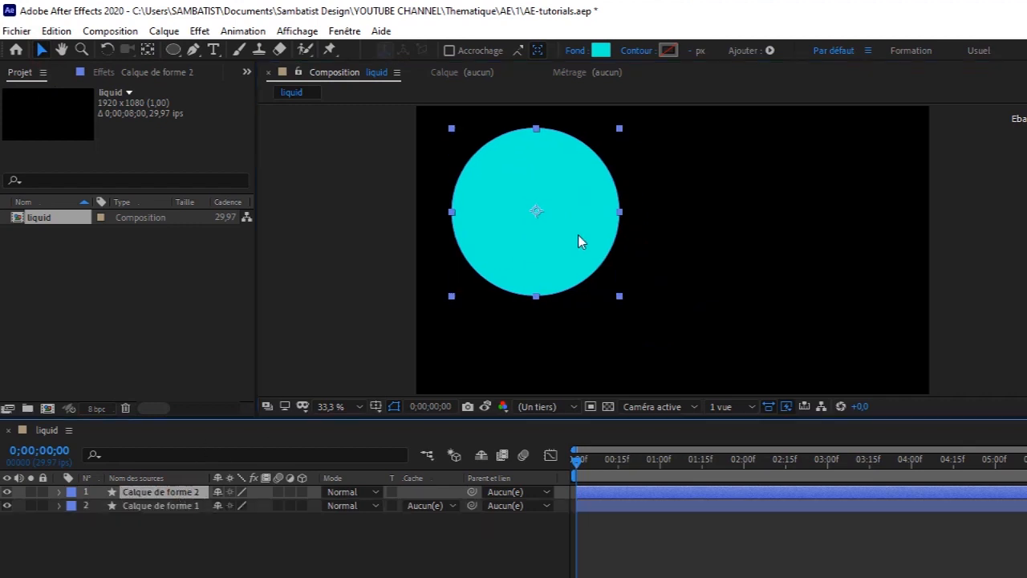
drag(567, 240, 855, 233)
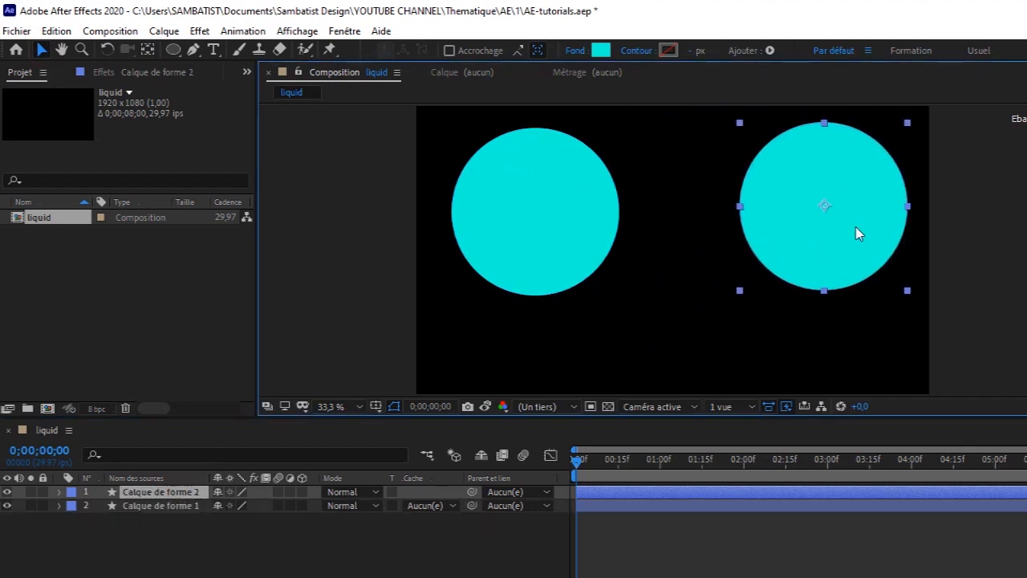
click(600, 51)
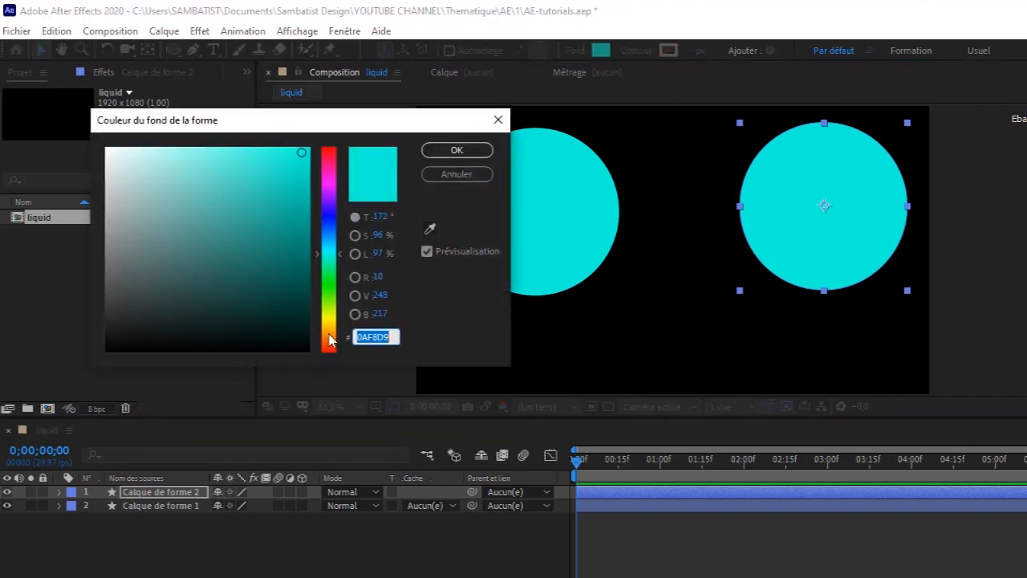
click(329, 335)
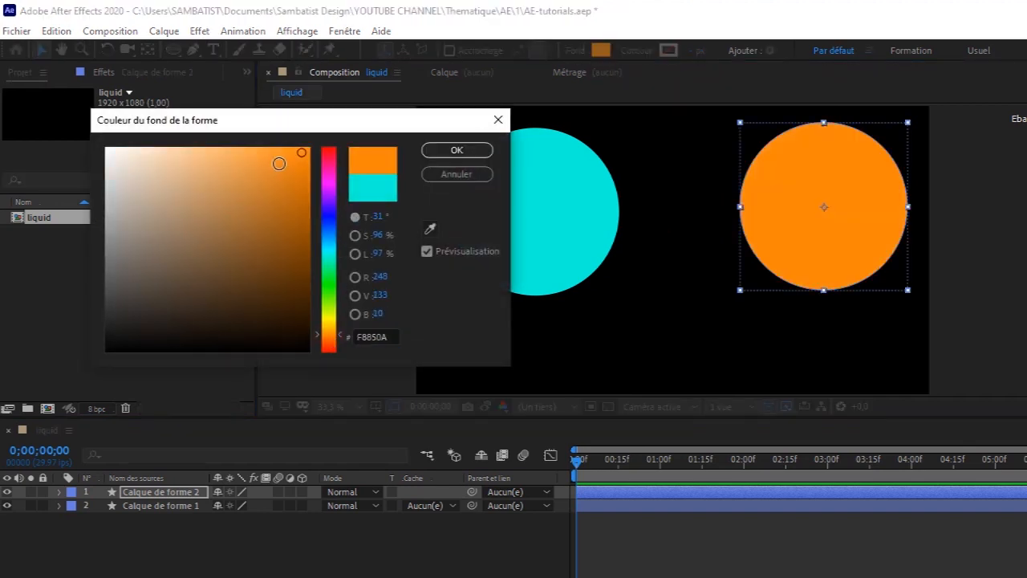
click(452, 151)
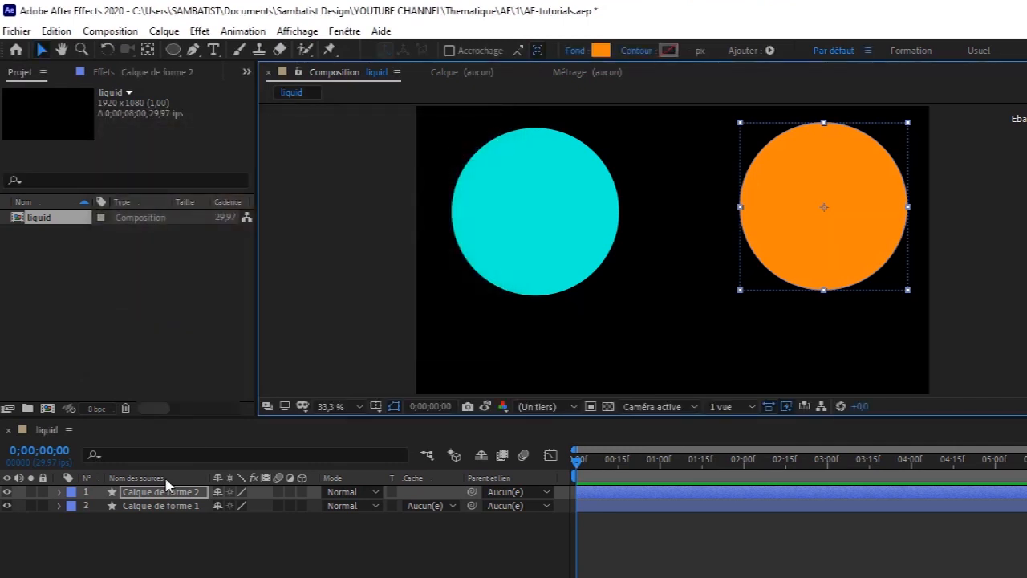
Step: Duplicate the orange circle, place the copy at the lower centre of the composition, and nudge the turquoise circle slightly up and left
key(ctrl+d)
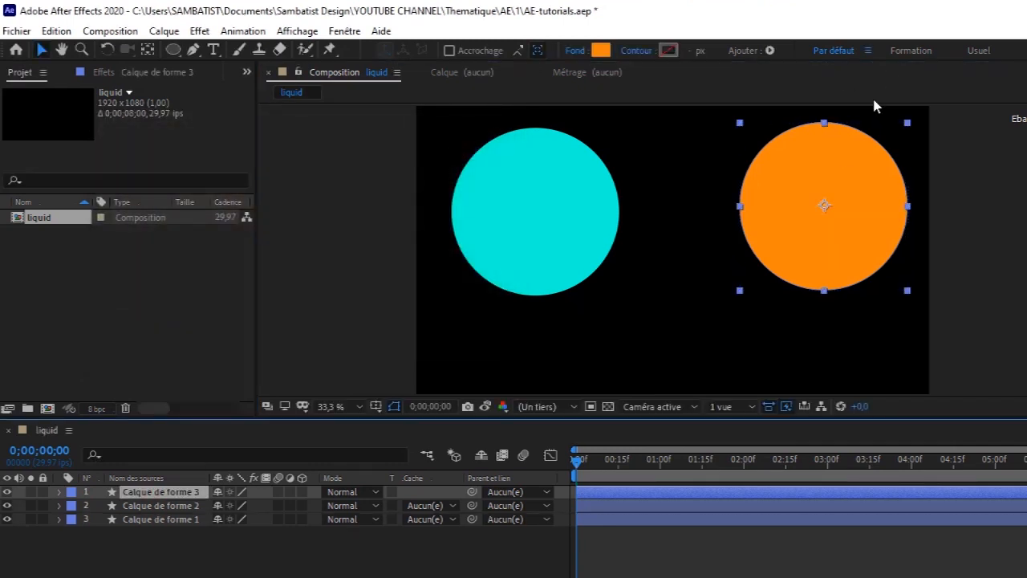
drag(849, 191, 707, 293)
click(551, 197)
drag(569, 206, 559, 199)
drag(722, 321, 714, 319)
Step: Change the fill of the lower centre circle to bright magenta
click(602, 51)
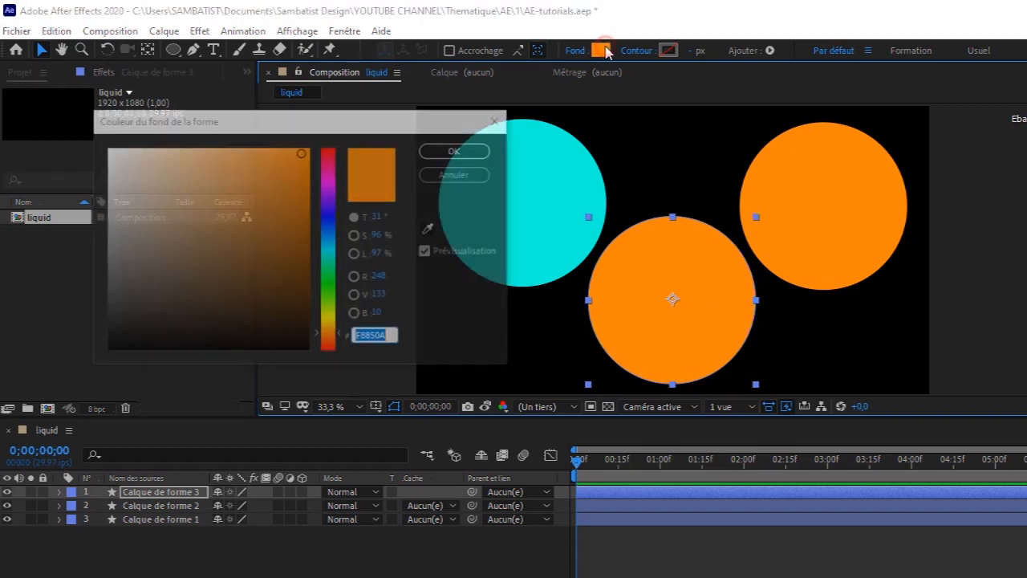
click(328, 182)
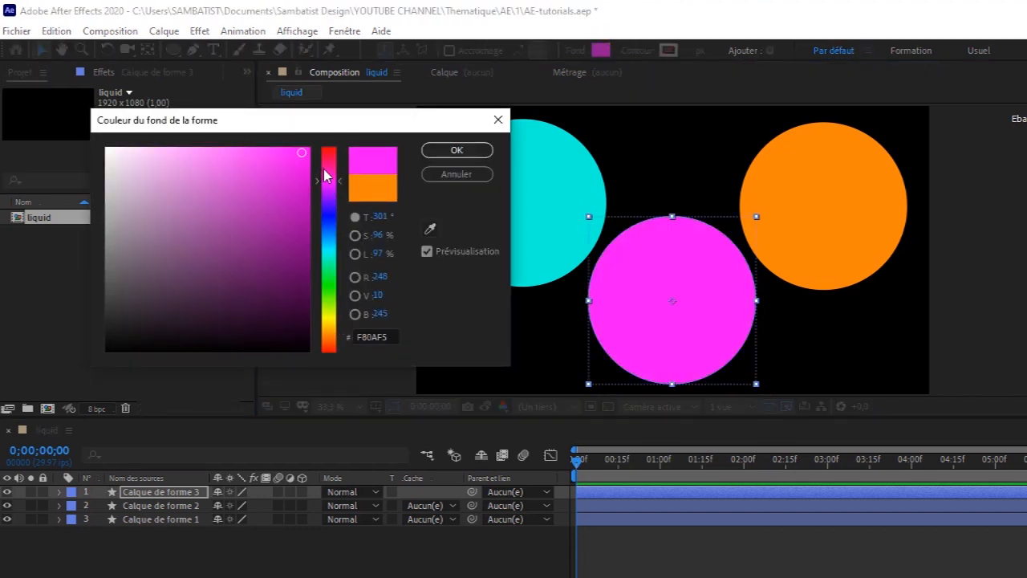
click(301, 153)
click(457, 150)
Step: Add a new adjustment layer (Calque d'effets) above the three circle layers
click(786, 204)
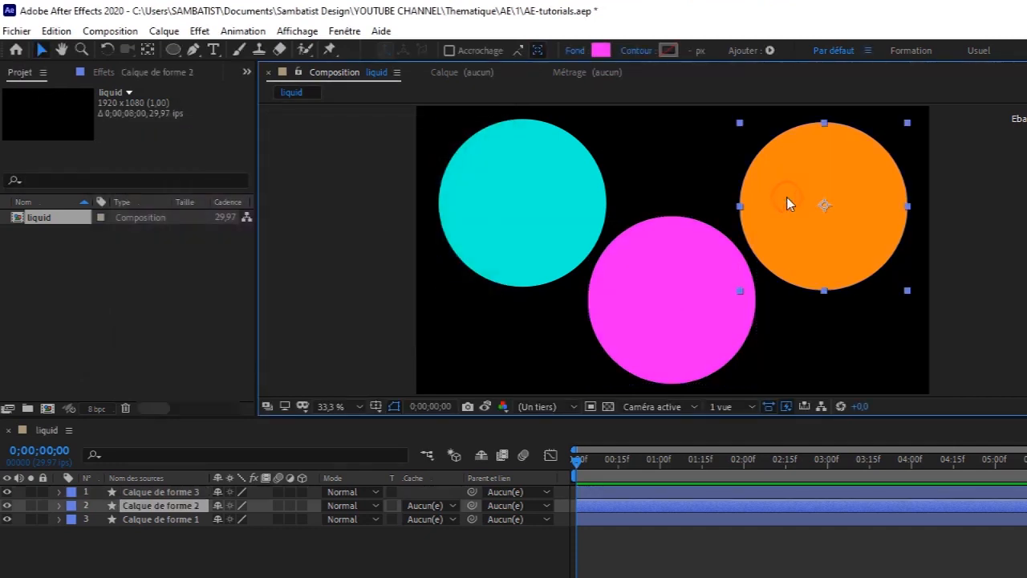
click(257, 555)
right_click(257, 554)
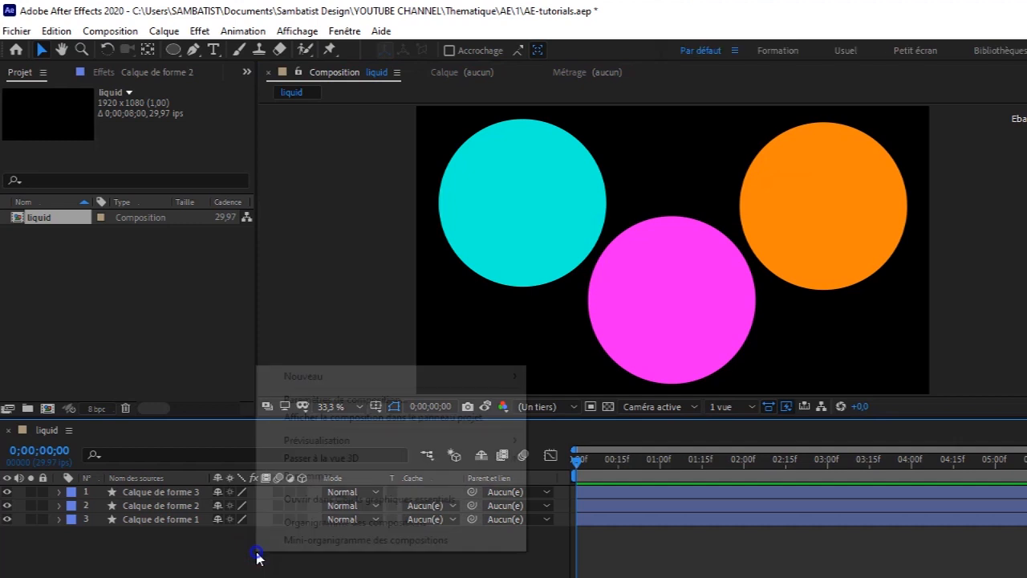
mouse_move(464, 374)
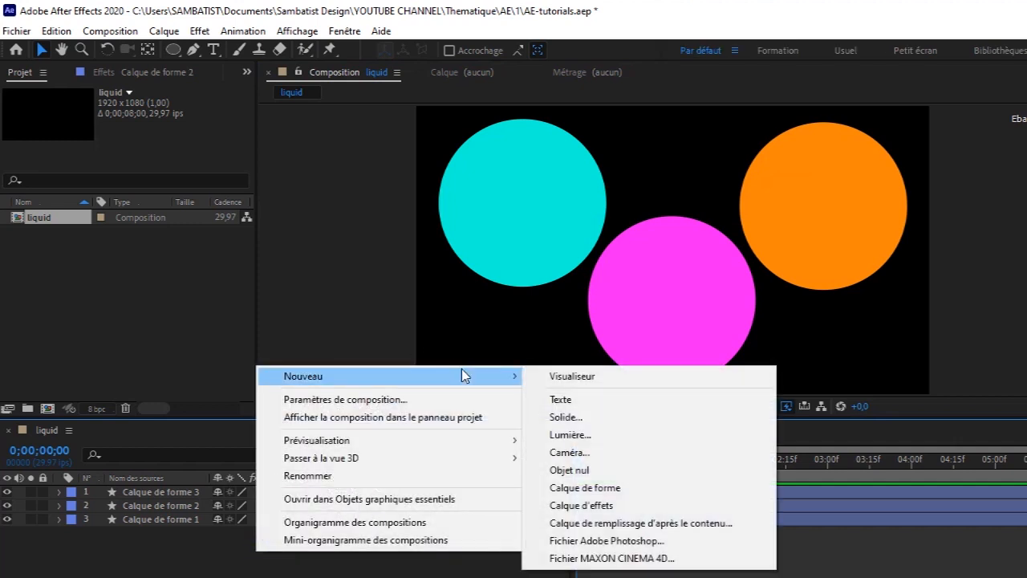
click(590, 507)
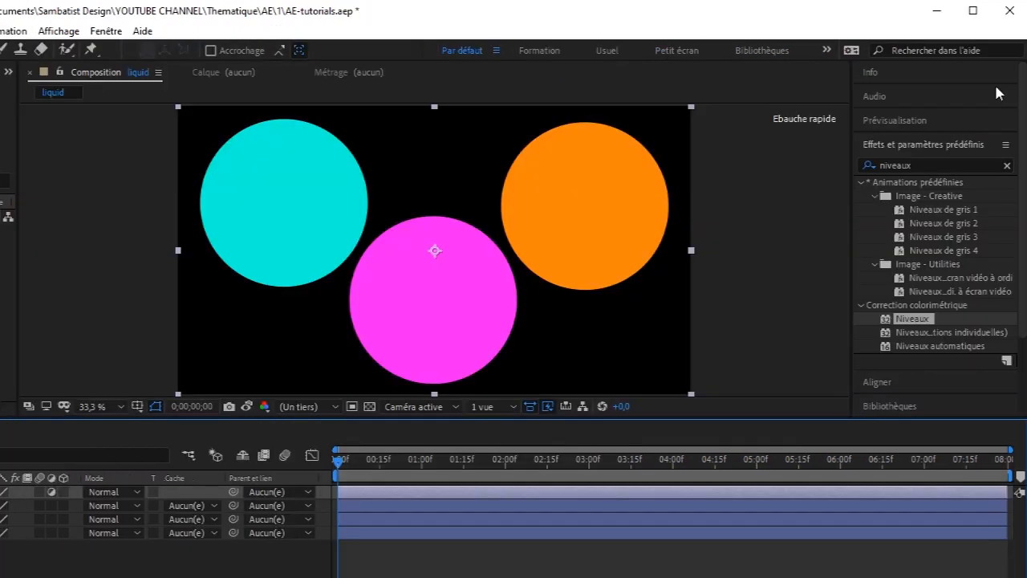
Step: Search the effects for "gauss" and apply Flou gaussien to the adjustment layer
click(1007, 165)
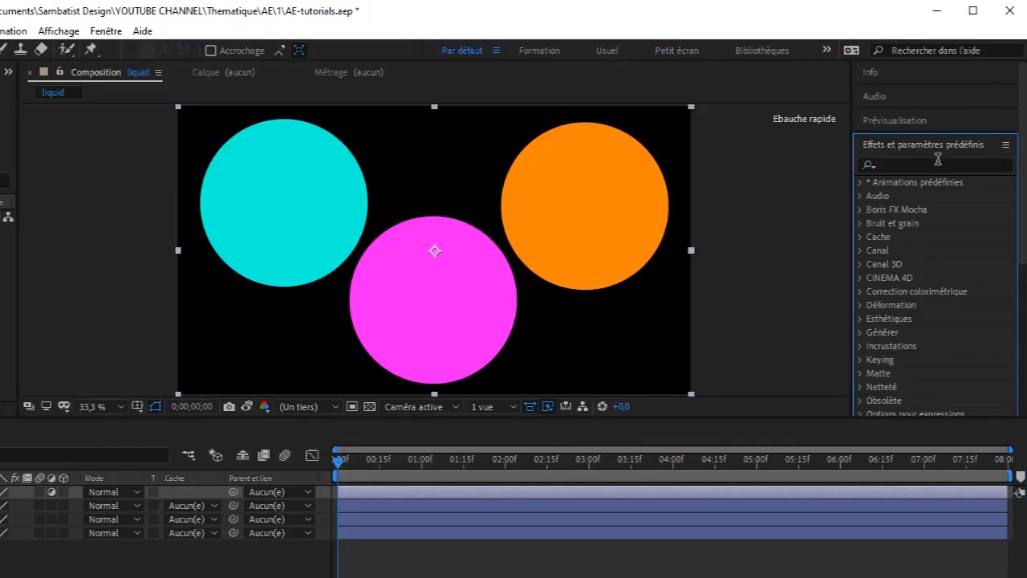
click(920, 166)
text(gauss)
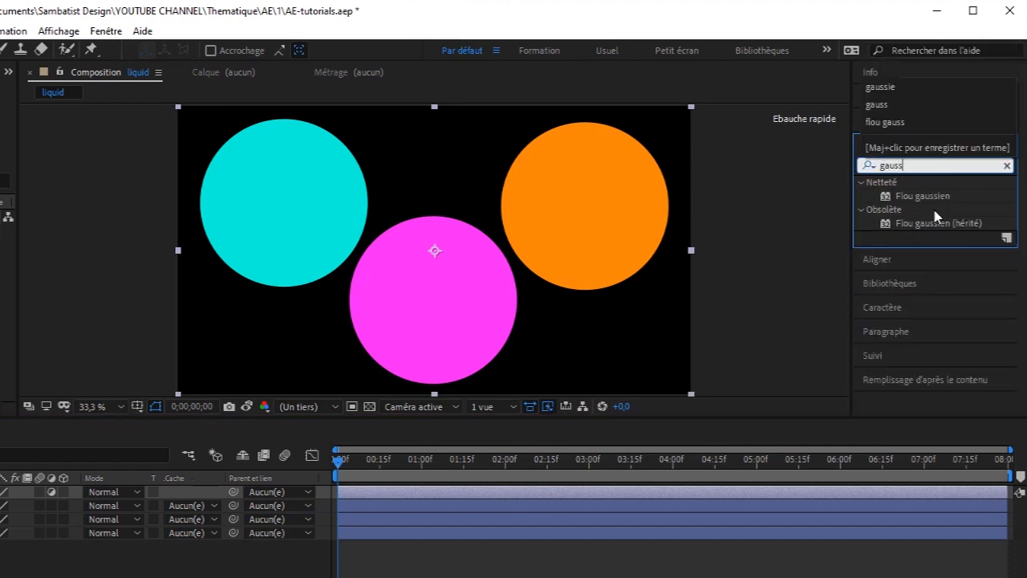
double_click(923, 196)
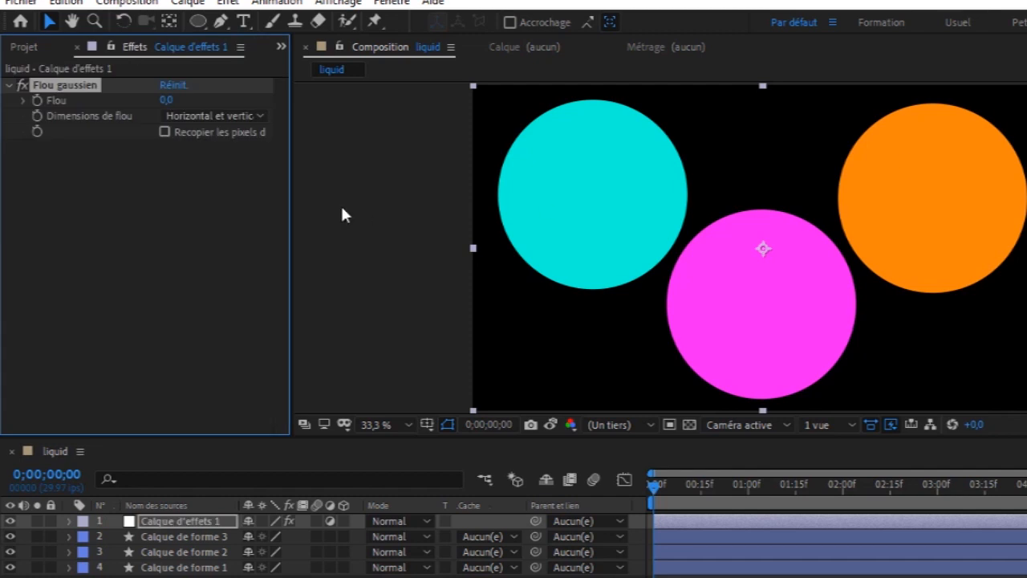
Step: Set the adjustment layer's Gaussian blur amount (Flou) to 54,2
drag(163, 99, 265, 89)
drag(463, 86, 594, 89)
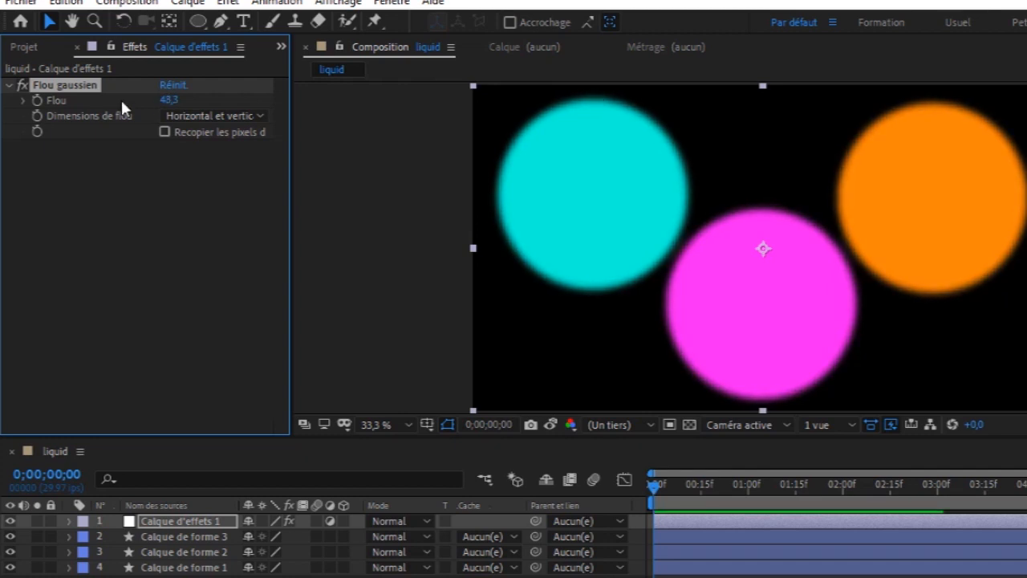
click(168, 98)
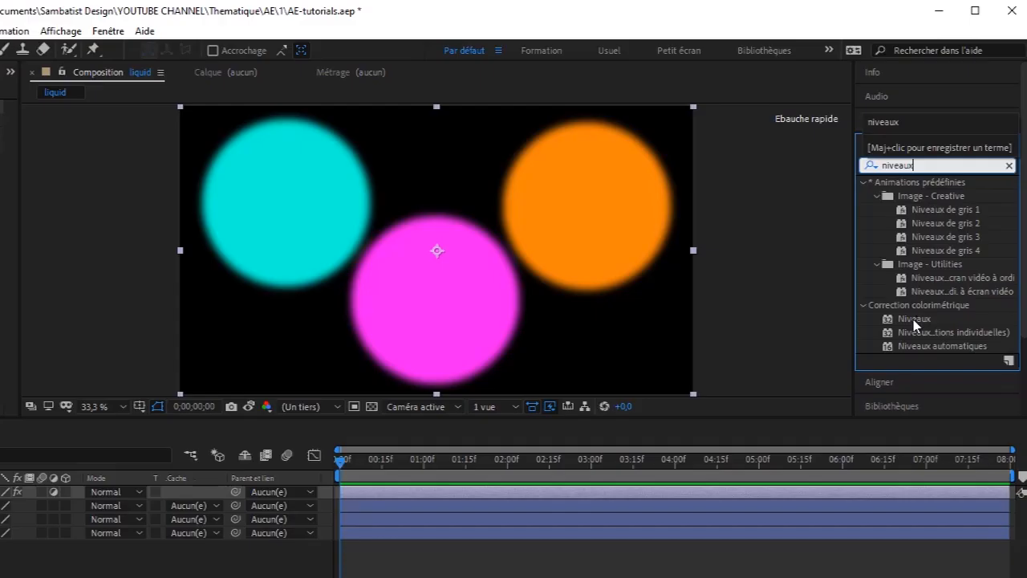
Step: Apply the Niveaux effect to the adjustment layer and set its channel to Alpha
click(912, 320)
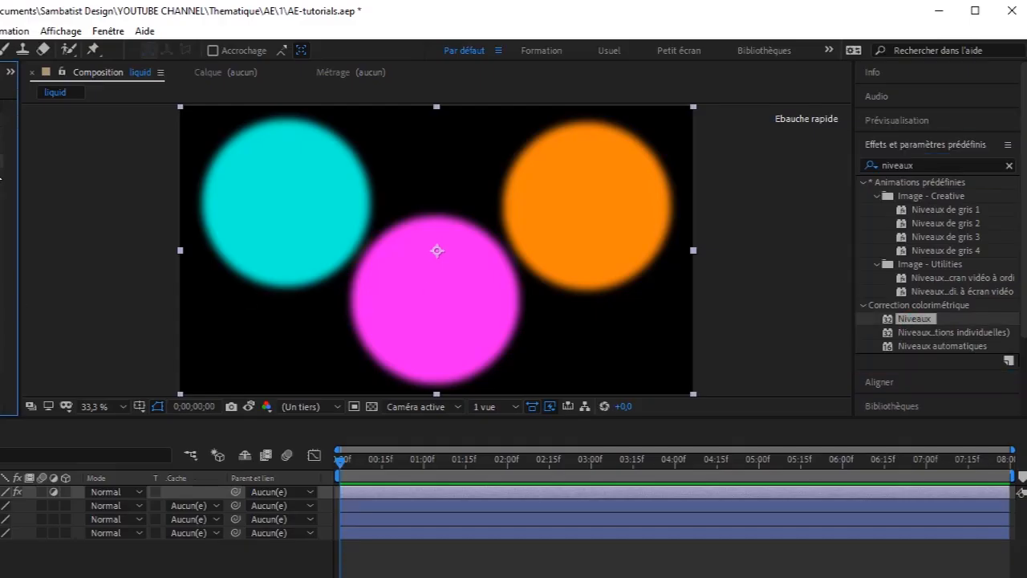
click(265, 159)
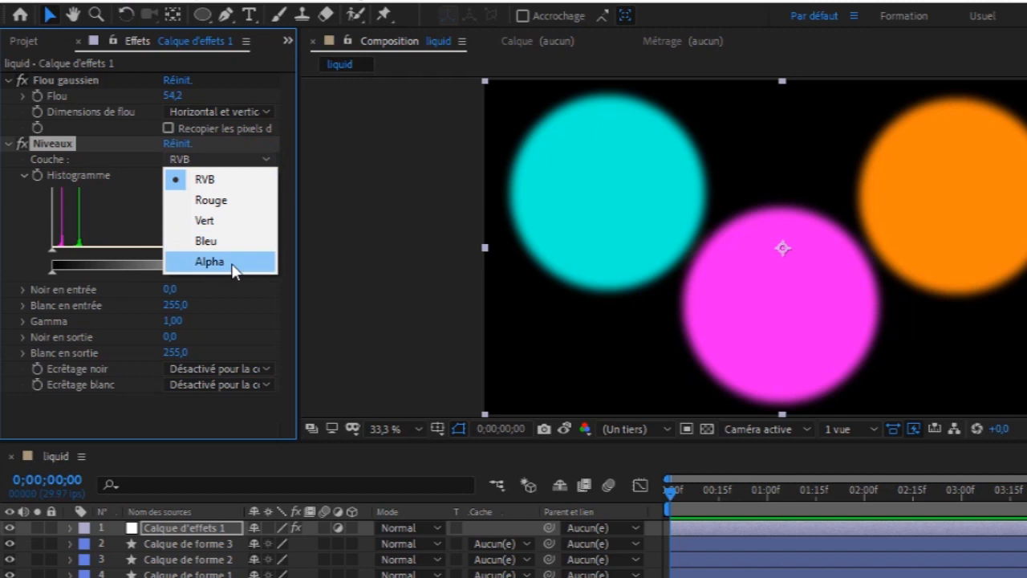
click(233, 268)
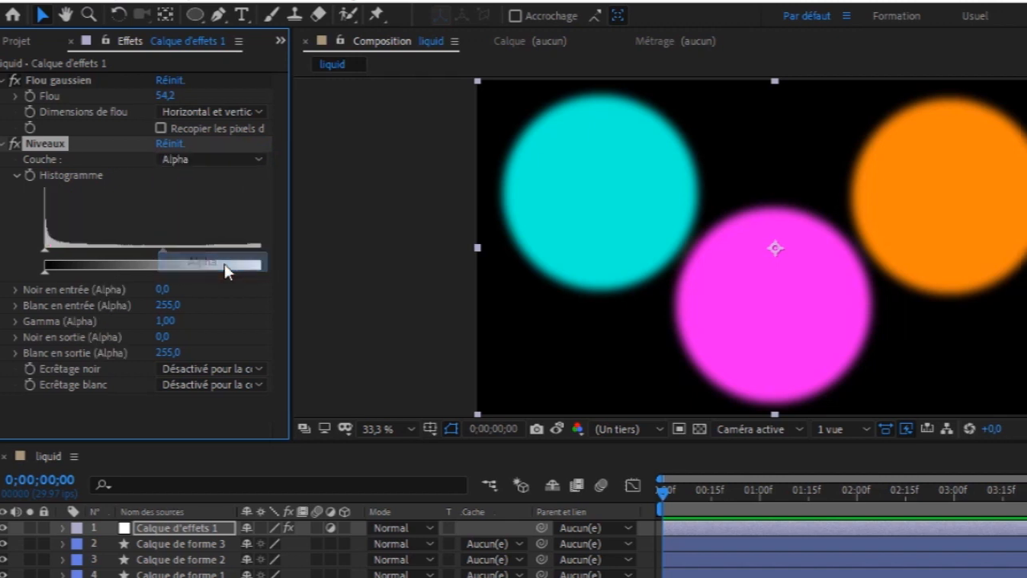
Step: Set the alpha levels to an input black of 163 and a gamma of 4,11 so the circle edges sharpen
drag(46, 254, 153, 256)
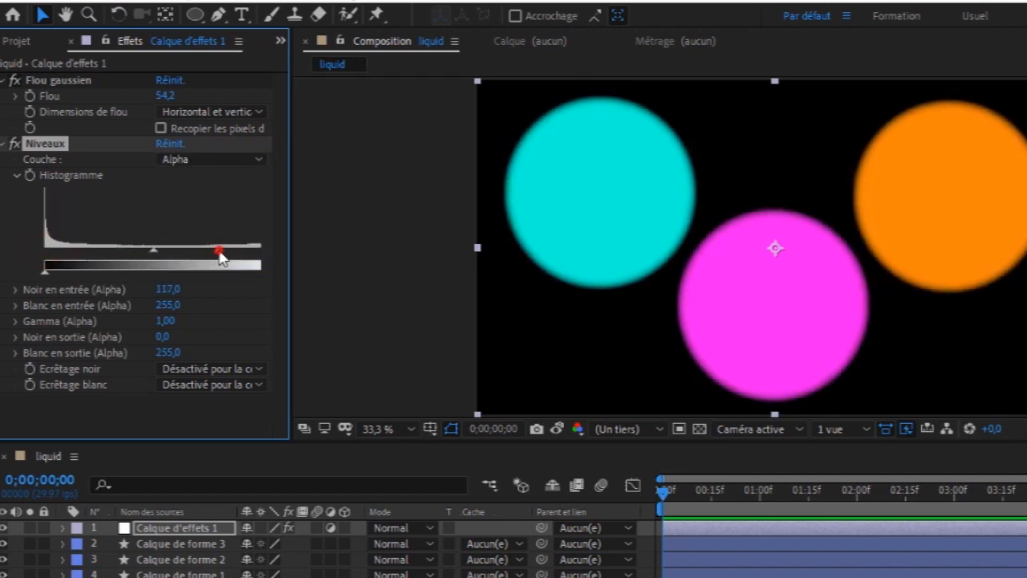
drag(220, 255, 161, 256)
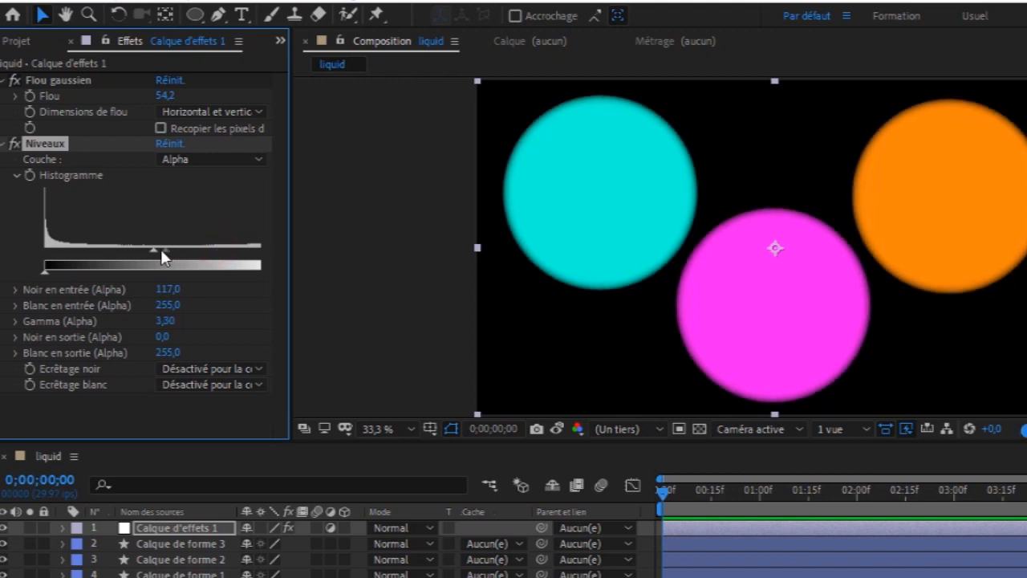
drag(153, 252, 197, 255)
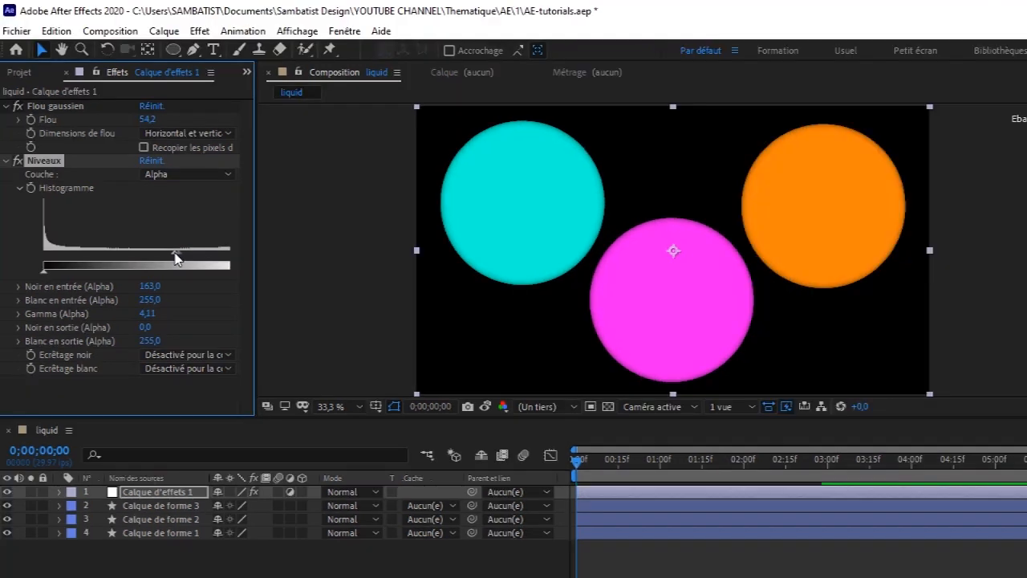
Step: Check the Position properties of the three circle layers and move the current time to 0;00;00;18
click(186, 506)
mouse_move(683, 284)
mouse_down()
mouse_move(628, 250)
mouse_move(699, 281)
mouse_move(670, 266)
mouse_move(726, 261)
mouse_move(690, 270)
mouse_move(683, 291)
mouse_up()
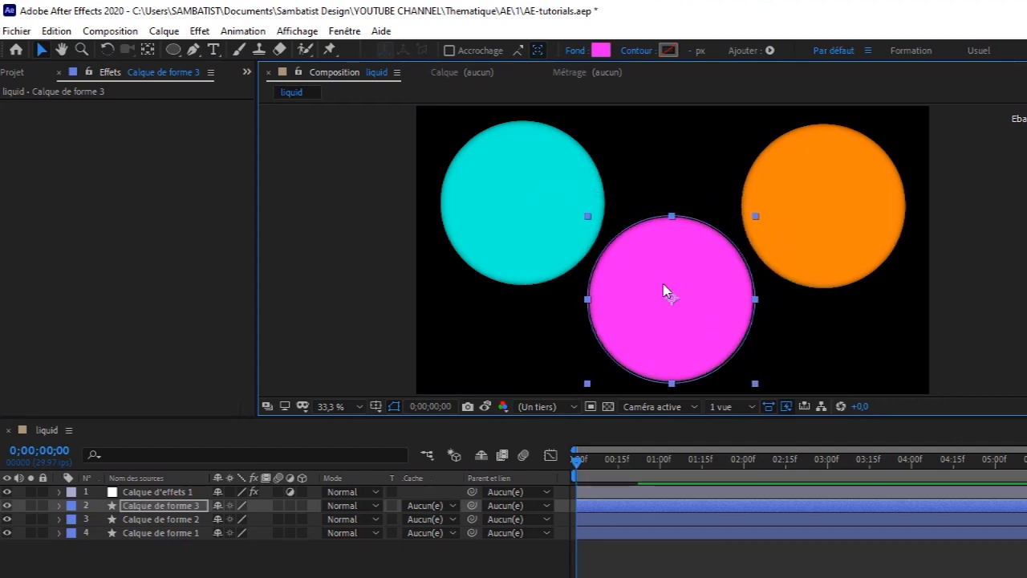
drag(200, 549, 126, 510)
key(p)
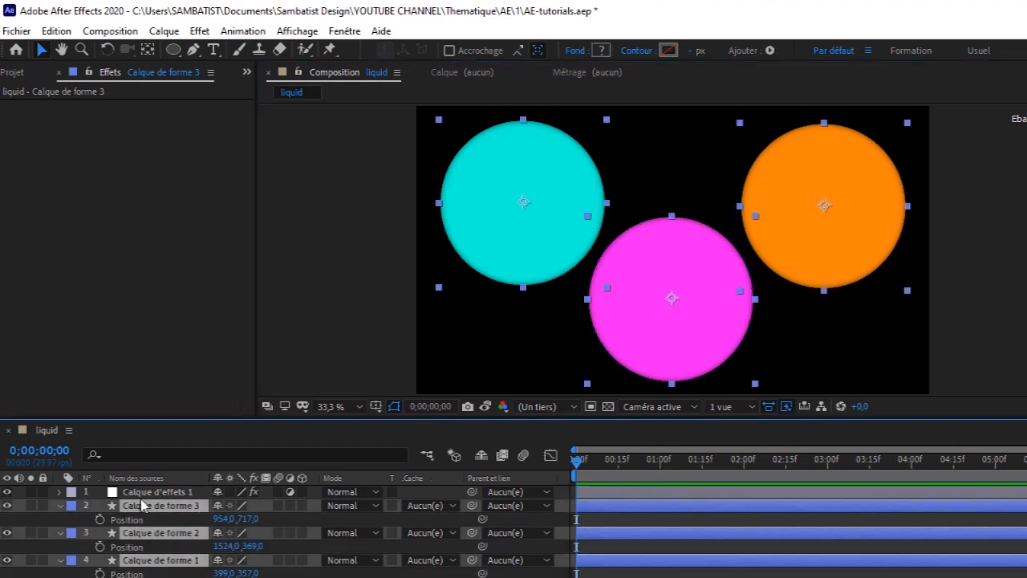
drag(576, 466, 632, 478)
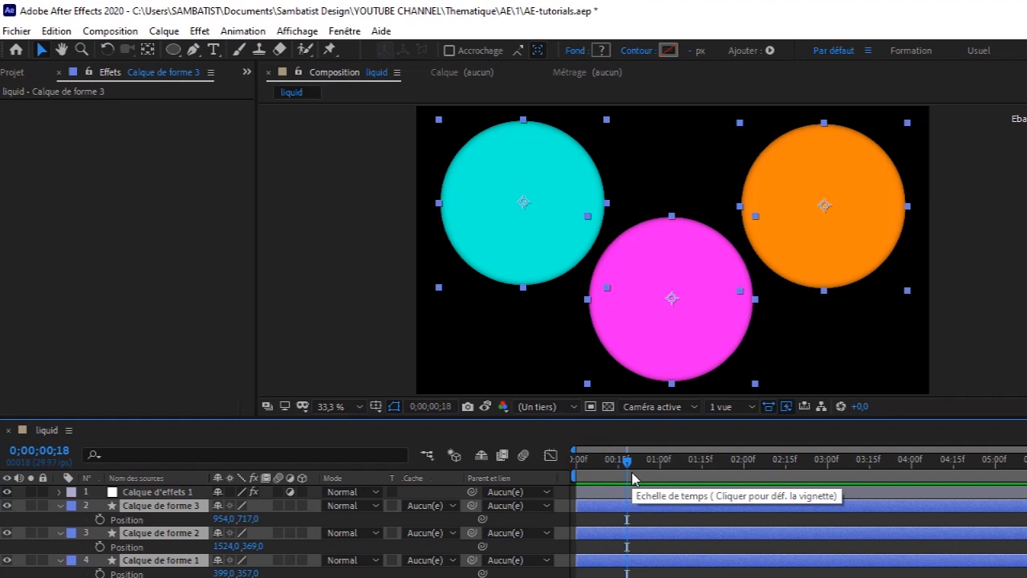
ctrl+click(60, 506)
click(454, 341)
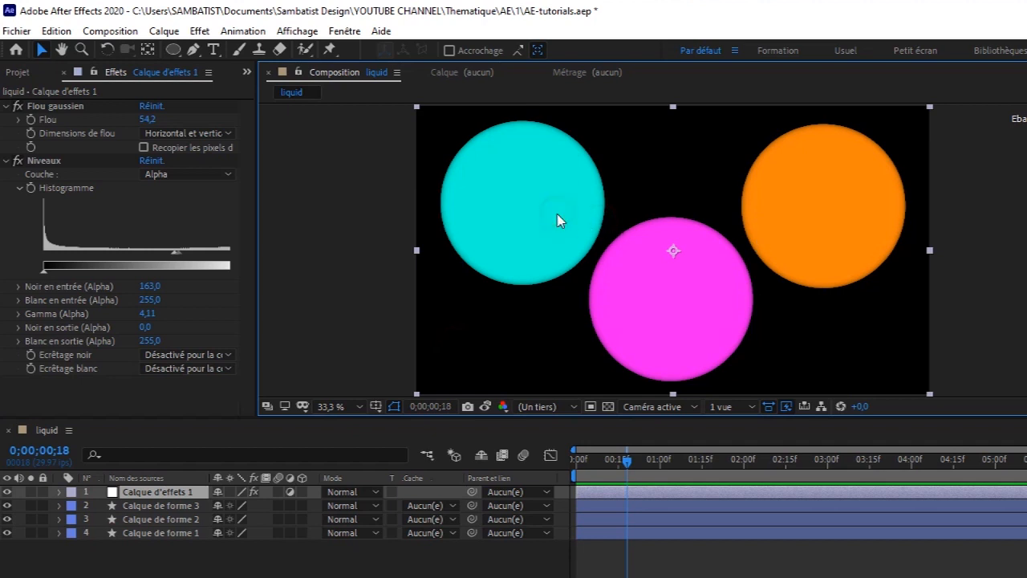
Step: Move the turquoise circle down and right so it overlaps the magenta circle
click(174, 506)
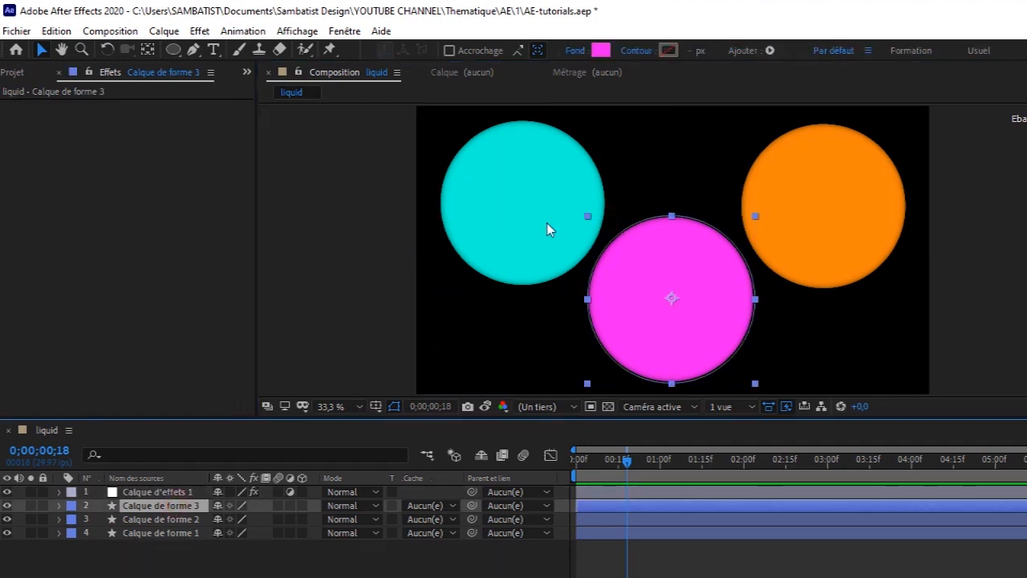
click(170, 533)
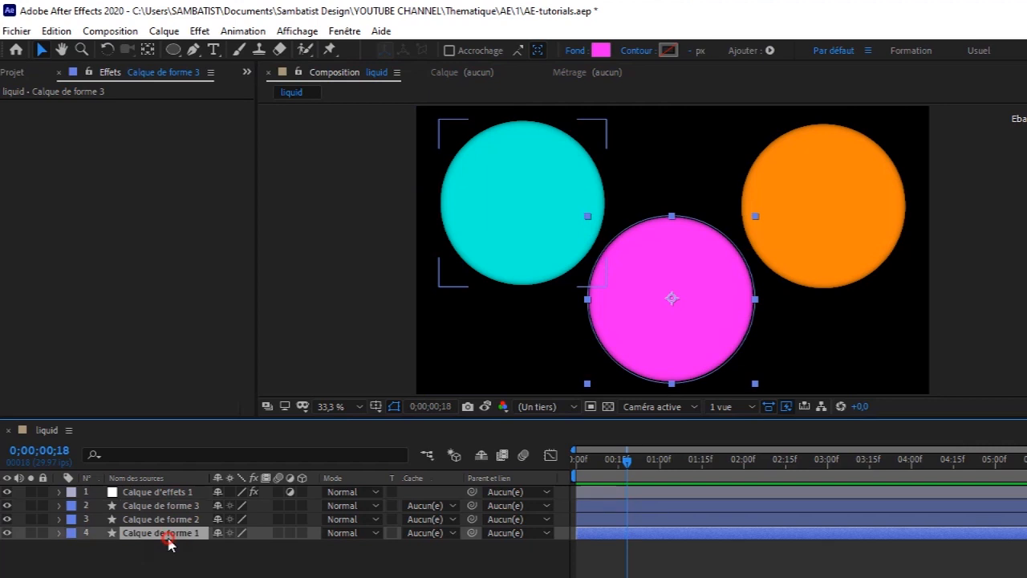
drag(518, 246, 617, 285)
Step: Move the orange circle on Calque de forme 2 left and down so it overlaps the other two circles
click(821, 222)
click(166, 506)
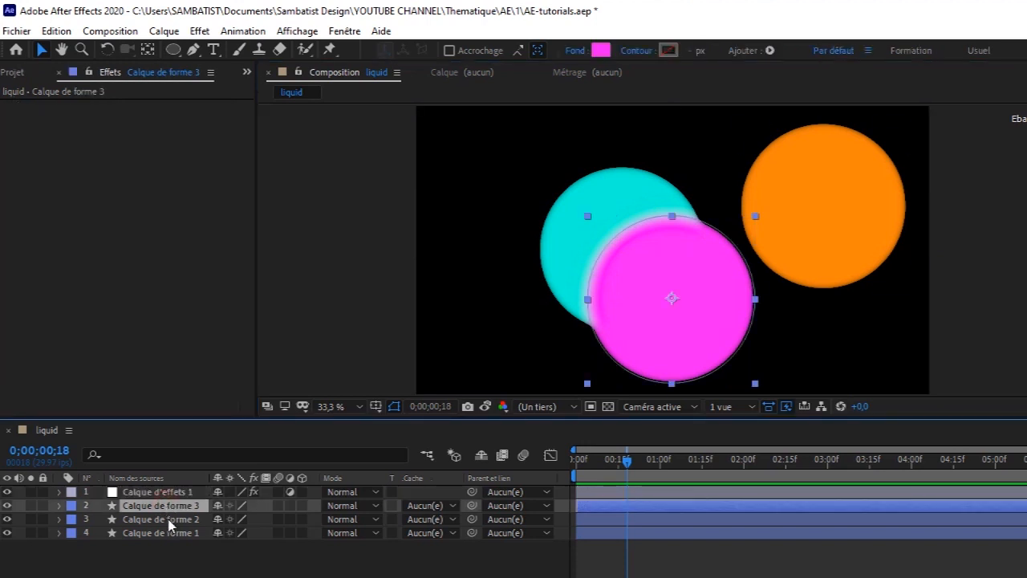
click(170, 520)
mouse_move(888, 214)
mouse_down()
mouse_move(772, 282)
mouse_move(798, 265)
mouse_move(778, 274)
mouse_move(778, 251)
mouse_move(879, 211)
mouse_up()
drag(926, 182, 776, 241)
Step: Shift the three overlapping circles together slightly upward and reposition the adjustment layer so it covers the whole composition
click(488, 160)
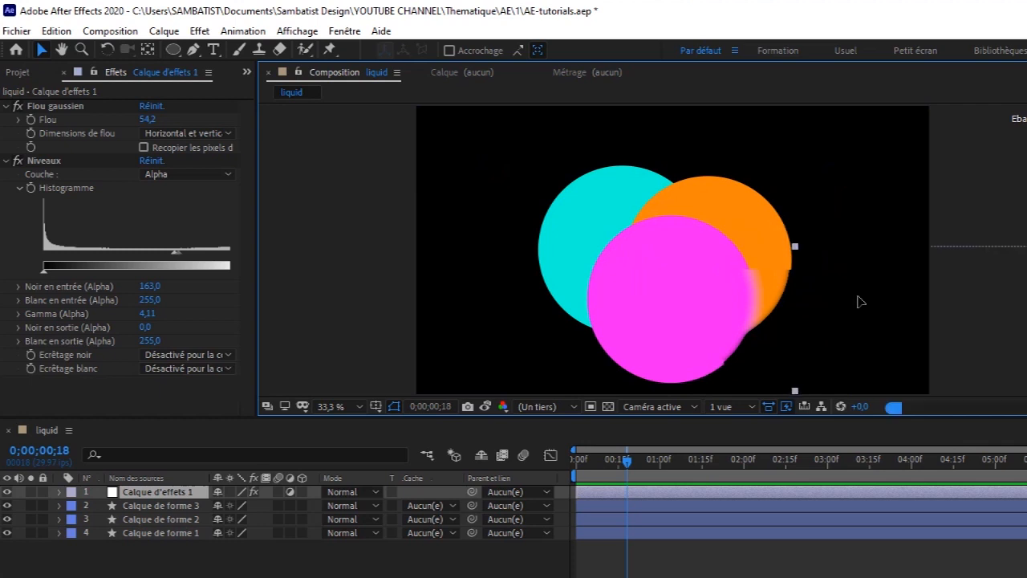
drag(481, 169, 720, 297)
click(905, 275)
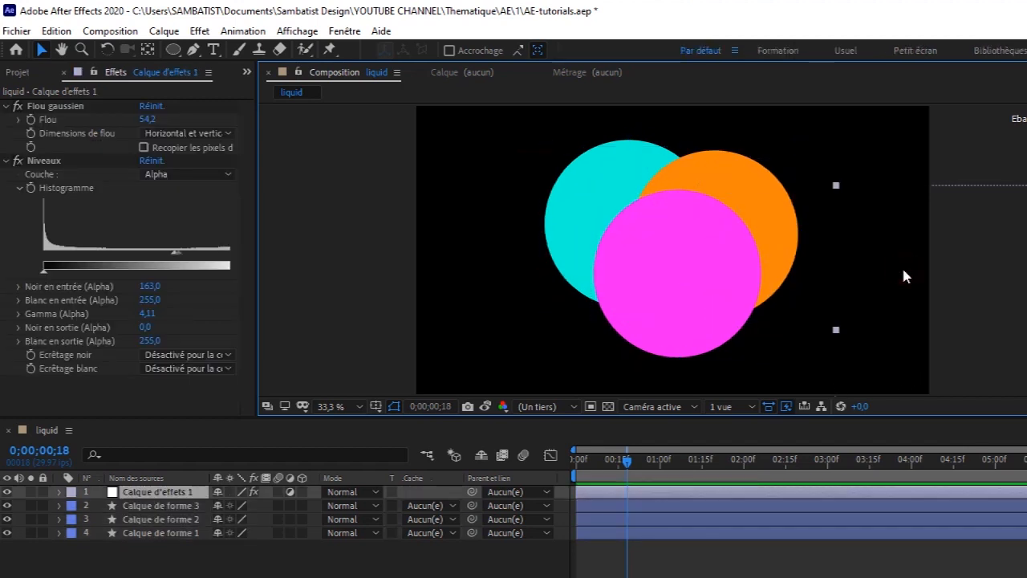
drag(515, 206, 473, 196)
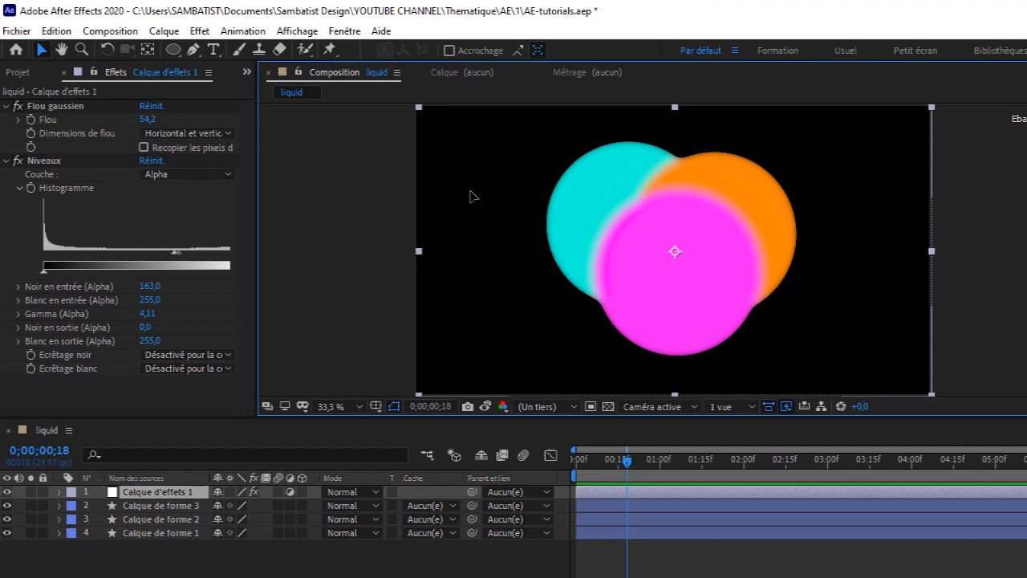
click(543, 315)
Step: Show the Position of the three circle layers and add Position keyframes to all of them at 0;00;00;16
drag(192, 560, 152, 506)
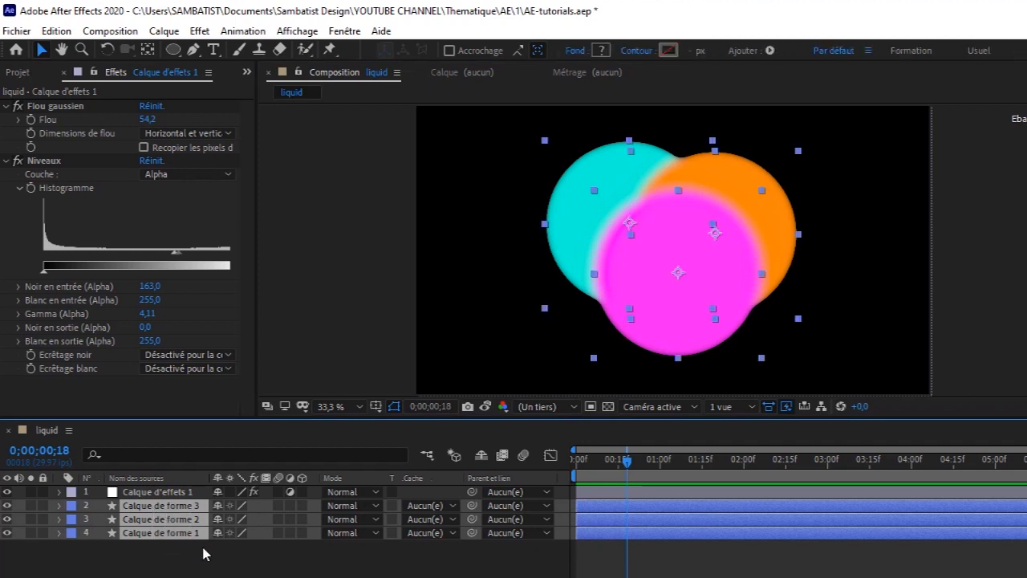
key(s)
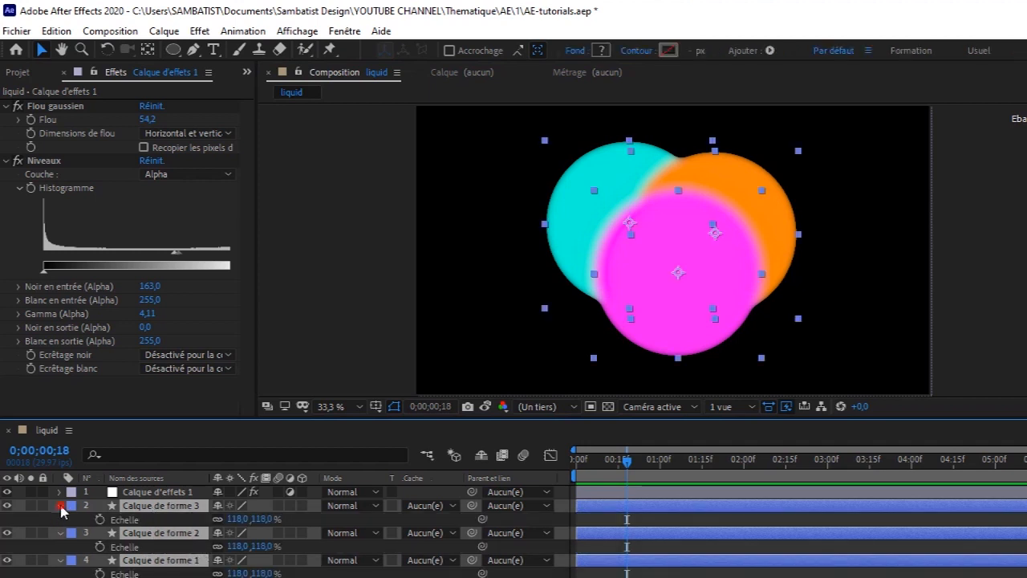
key(s)
key(p)
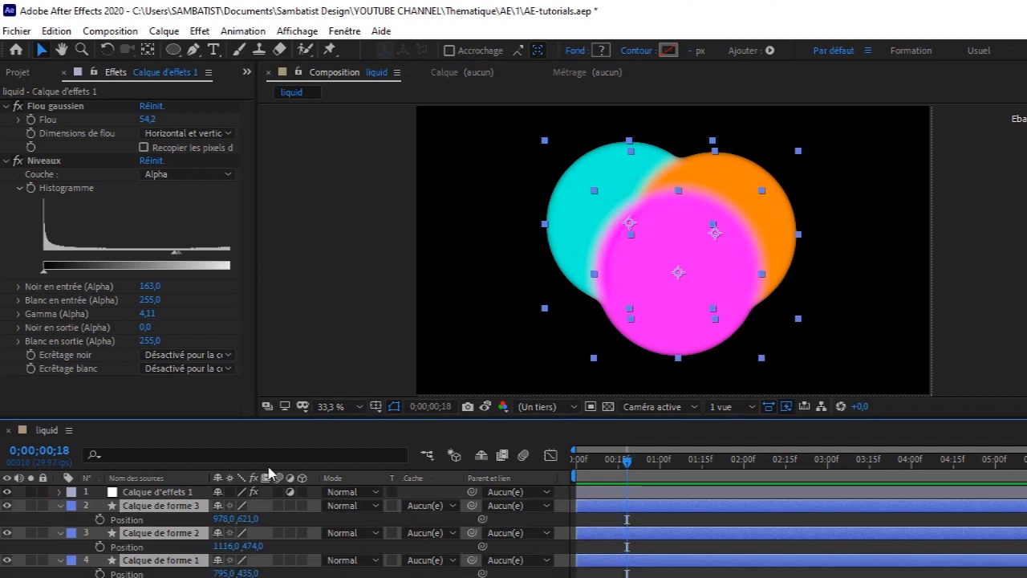
drag(627, 464, 621, 464)
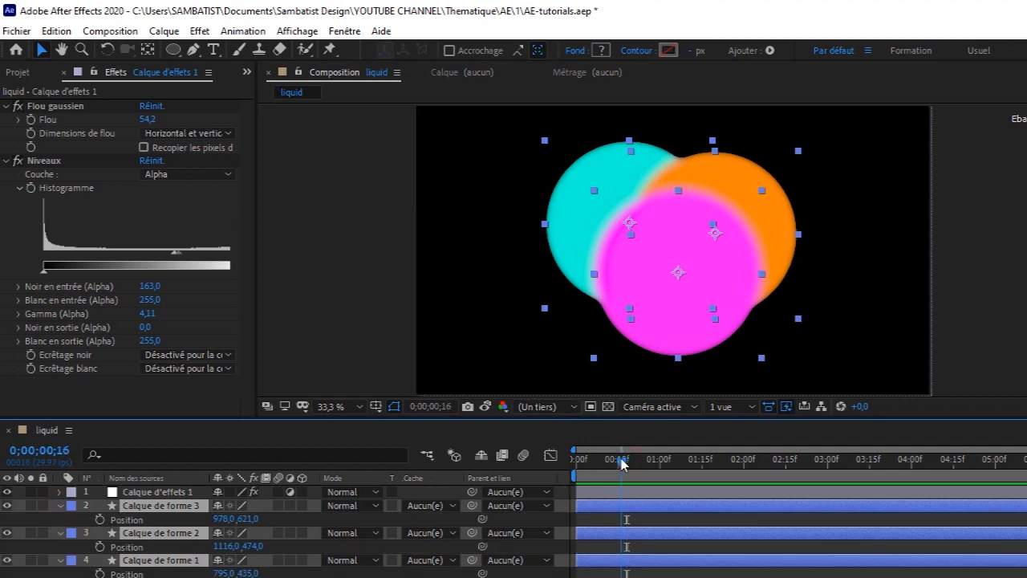
click(100, 519)
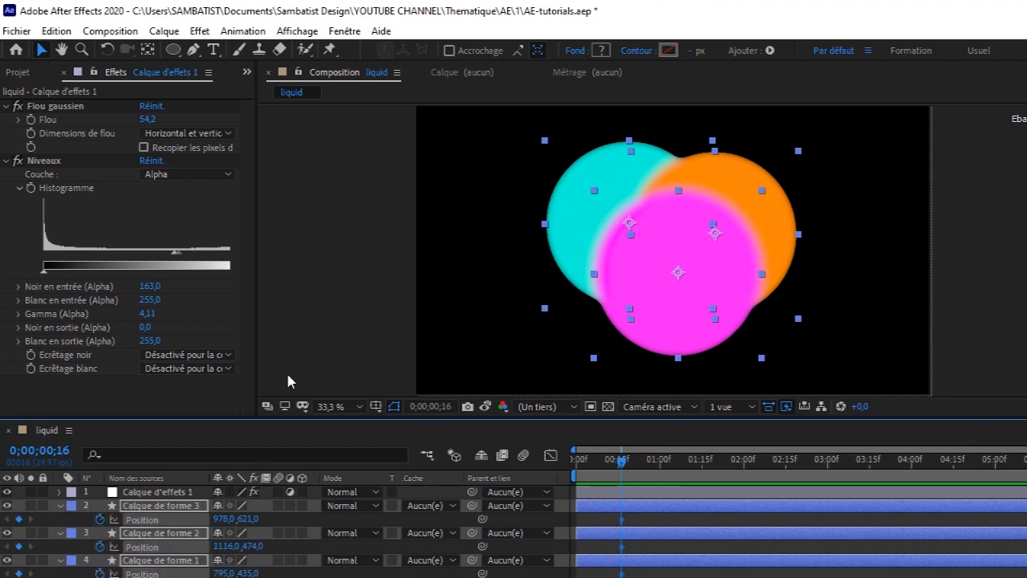
Step: At 0;00;00;00, move the magenta circle on Calque de forme 3 below the frame by setting its Y position to 1452
click(191, 575)
click(169, 508)
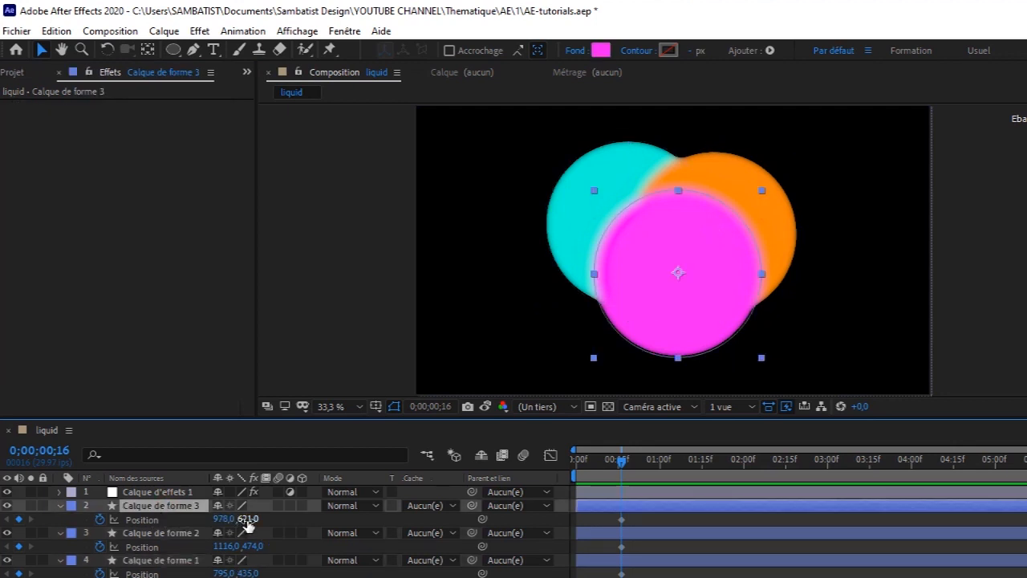
drag(603, 470, 578, 478)
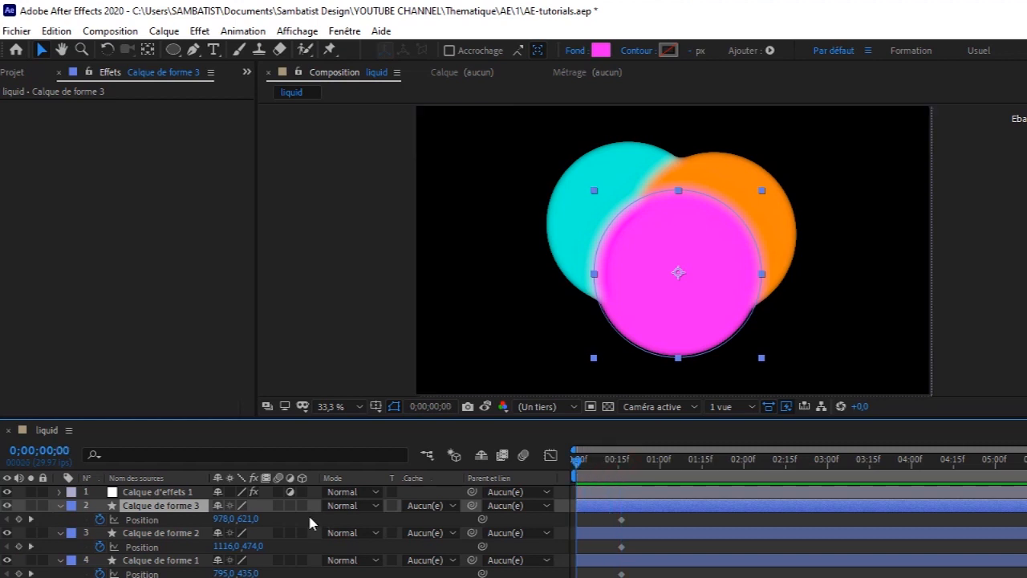
drag(248, 519, 934, 511)
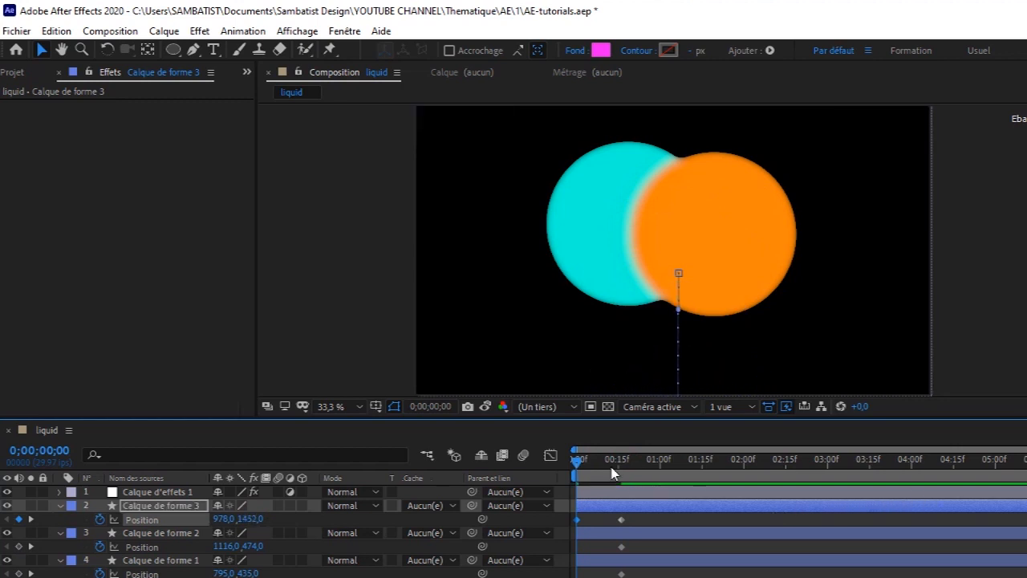
Step: Move the orange circle on Calque de forme 2 out past the frame's right edge at 0;00;00;00, with X position 2380
click(172, 534)
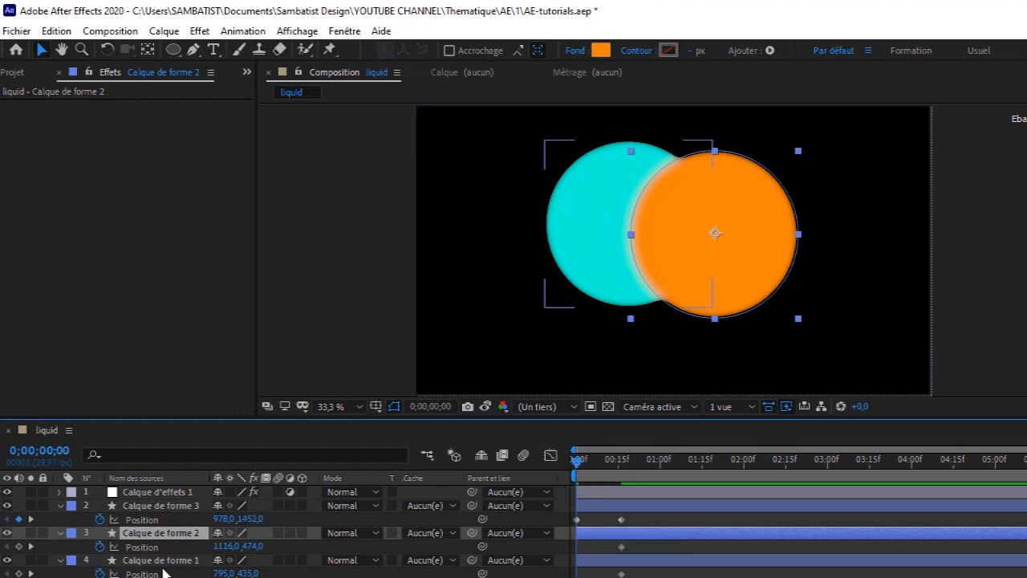
drag(252, 546, 349, 538)
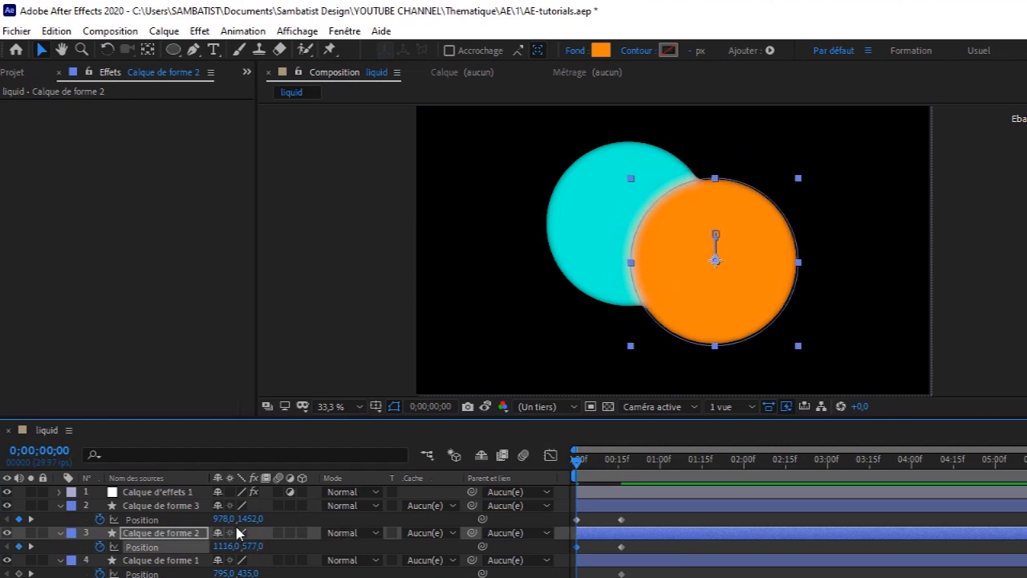
key(ctrl+z)
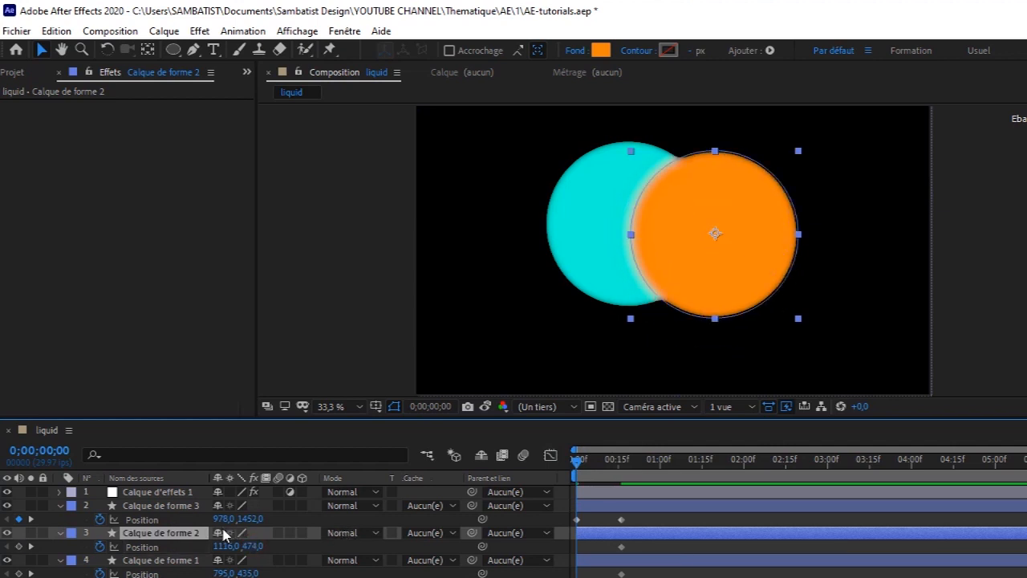
drag(227, 546, 1026, 545)
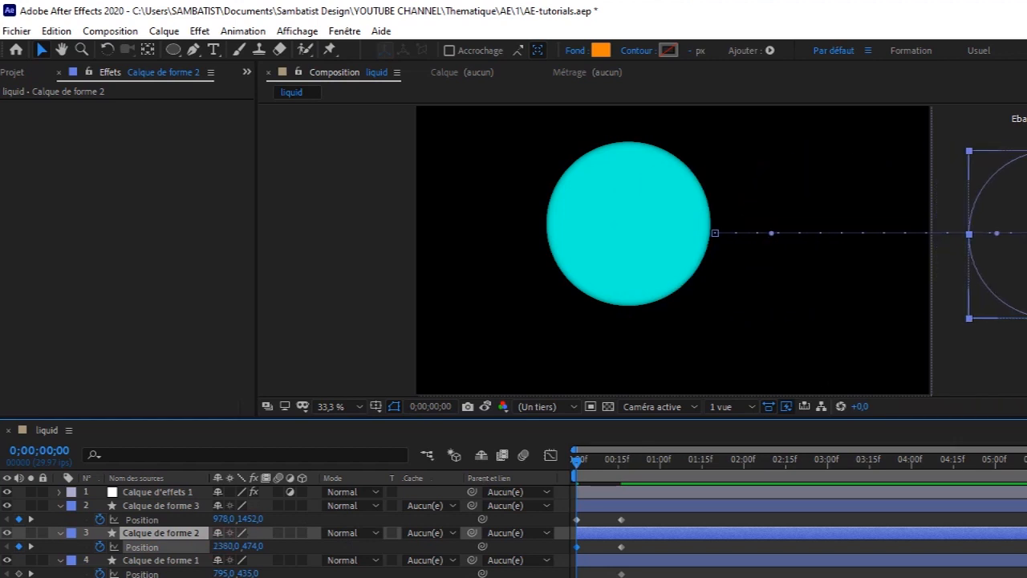
Step: Move the turquoise circle on Calque de forme 1 out past the frame's left edge at 0;00;00;00, with X position -460
click(172, 561)
drag(225, 573, 60, 573)
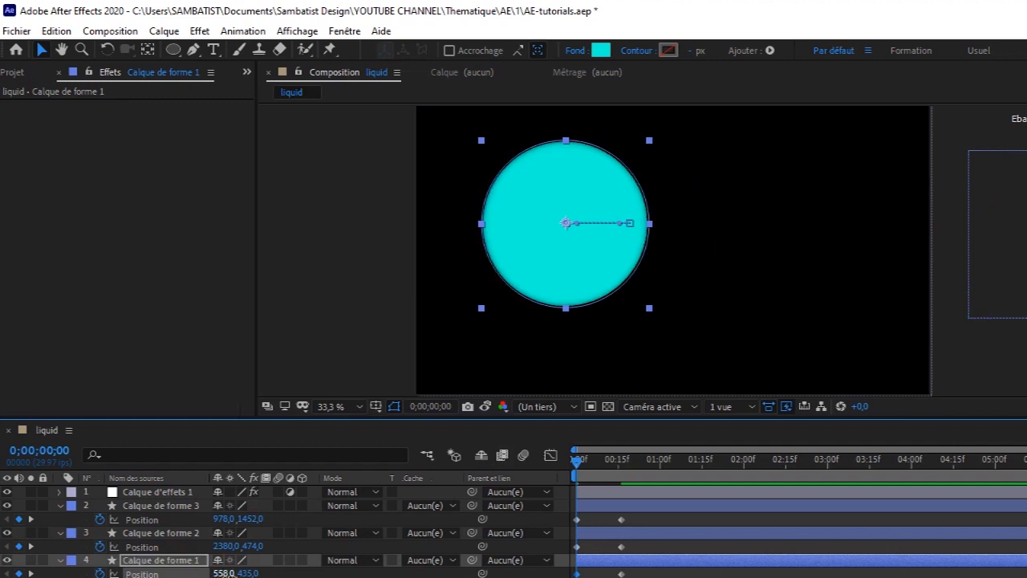
drag(227, 573, 56, 573)
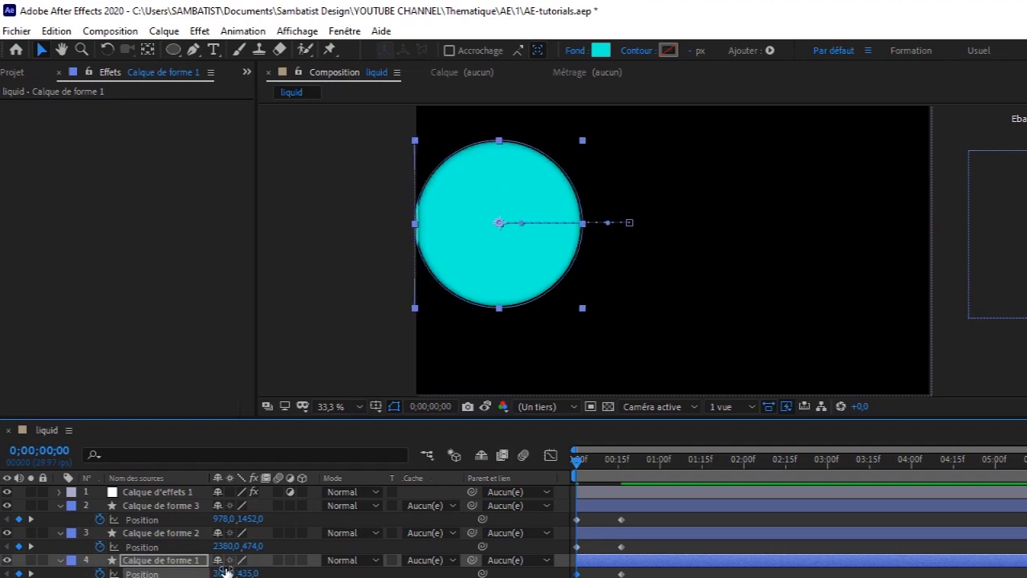
drag(217, 573, 24, 573)
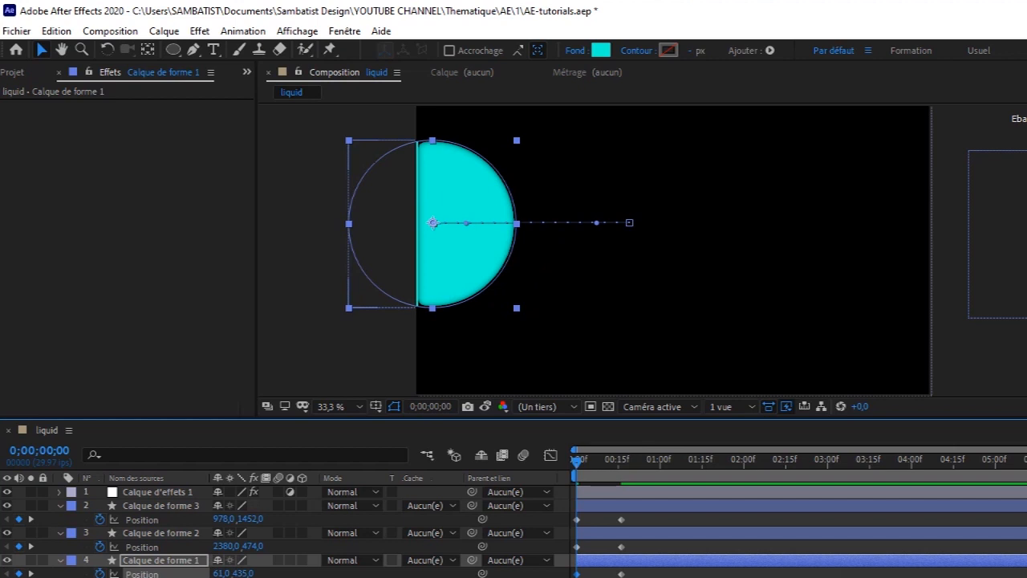
drag(224, 573, 16, 573)
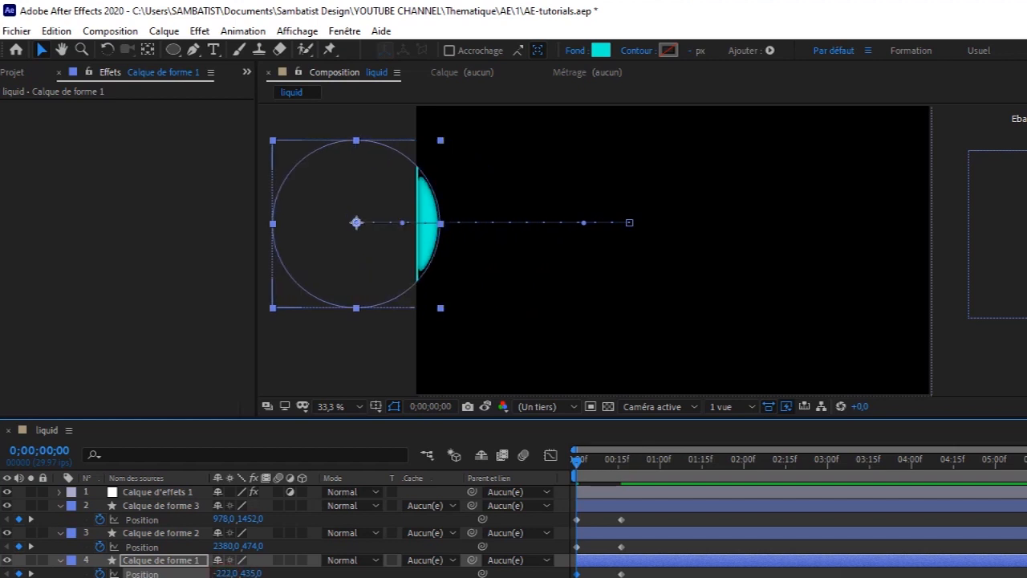
drag(225, 573, 18, 565)
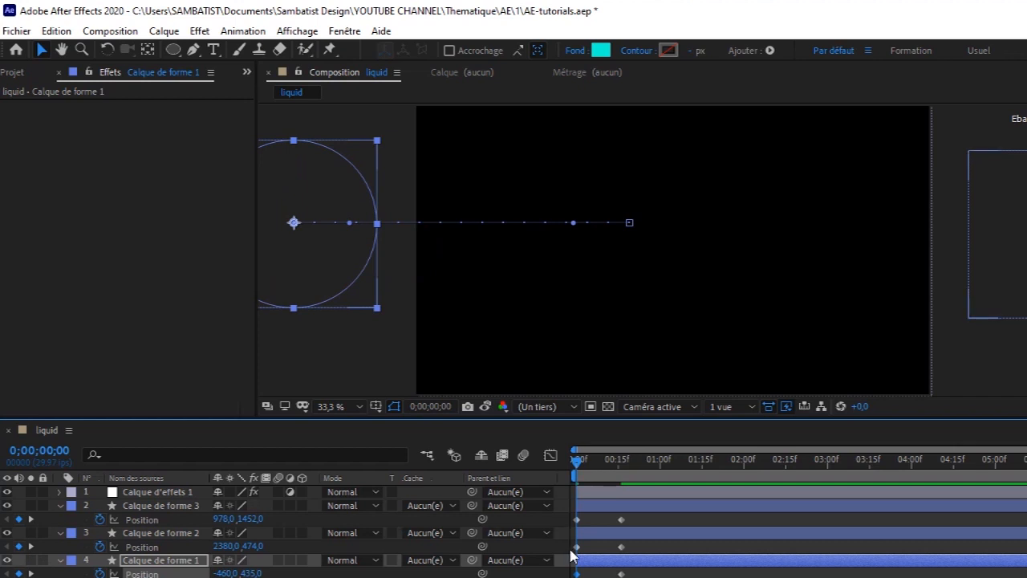
Step: Preview the three circles' entrance animation, then return the current time to 0;00;00;16
key(space)
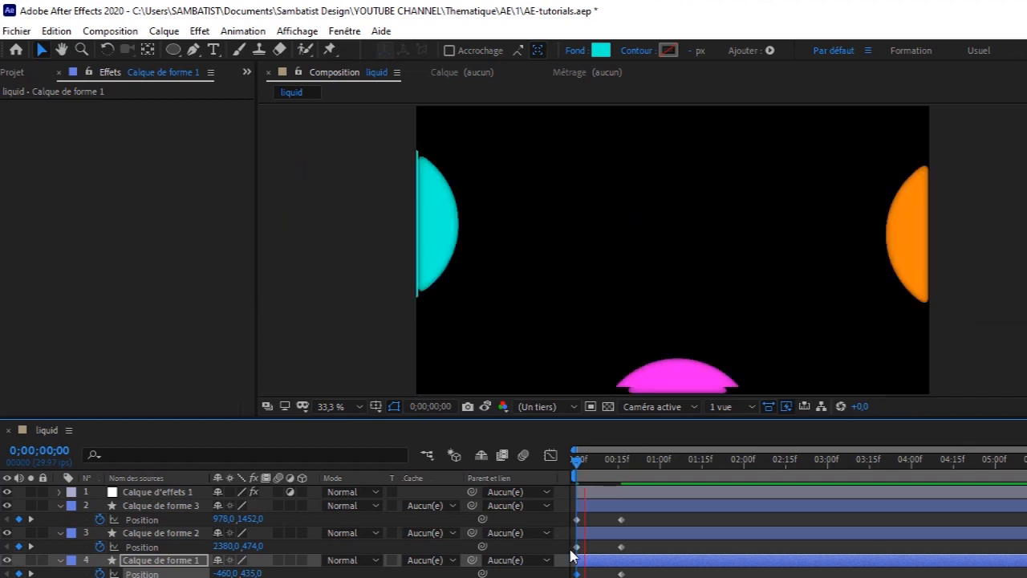
key(space)
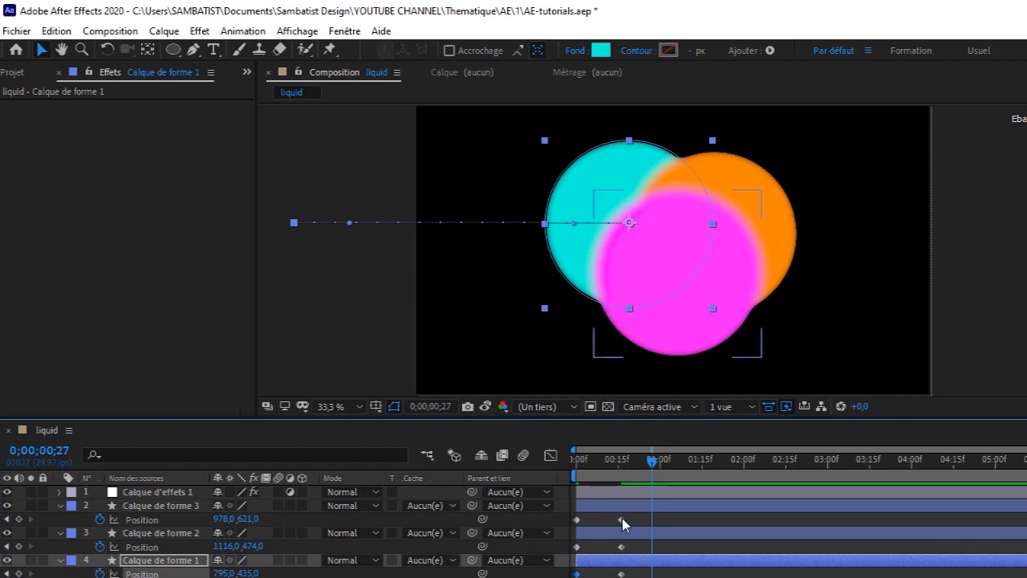
drag(652, 462, 625, 478)
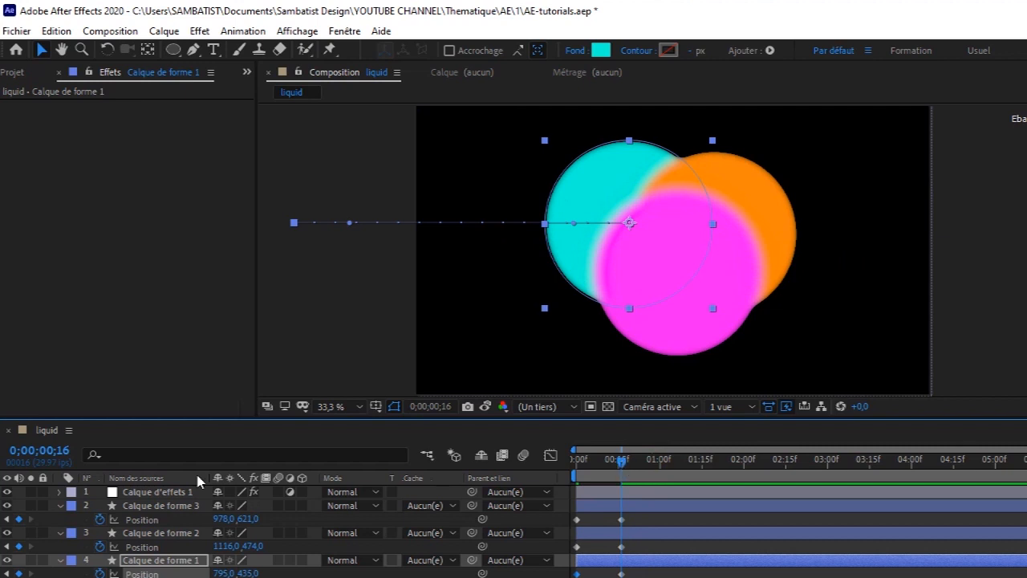
Step: Add Position keyframes holding the three circles in place at 0;00;01;10
click(60, 506)
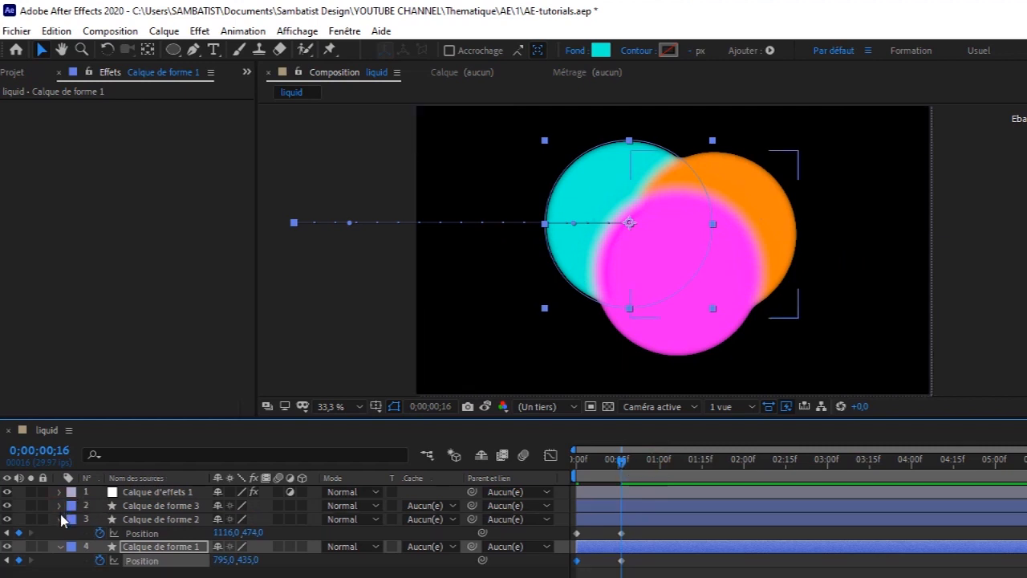
click(60, 519)
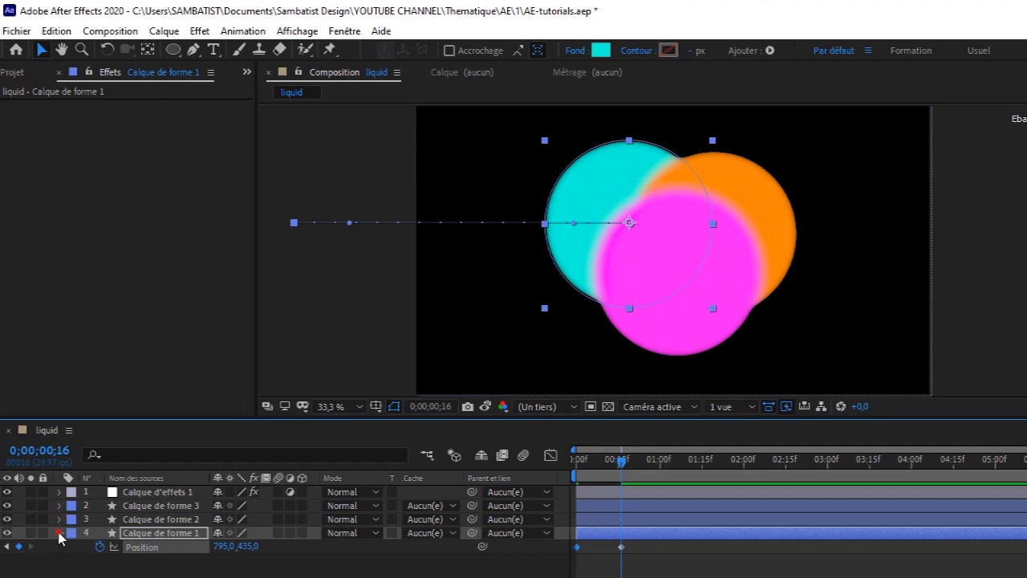
click(61, 532)
shift+click(155, 508)
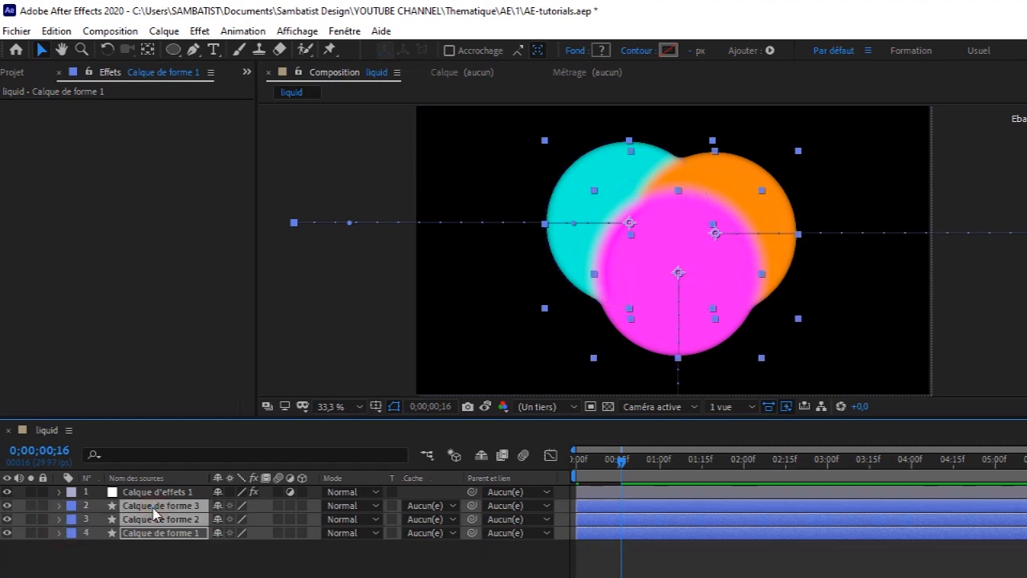
key(p)
drag(623, 467, 689, 479)
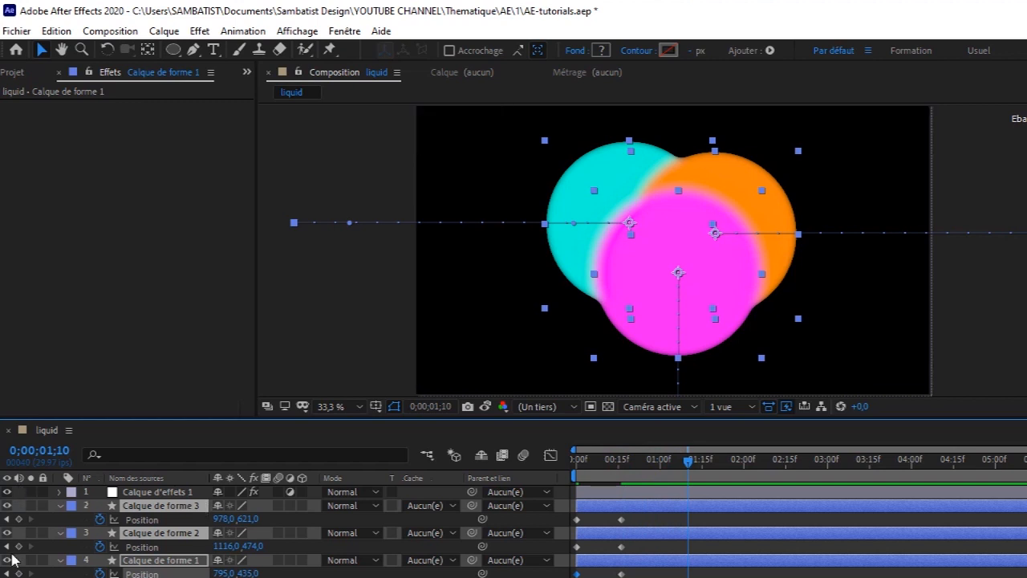
click(19, 519)
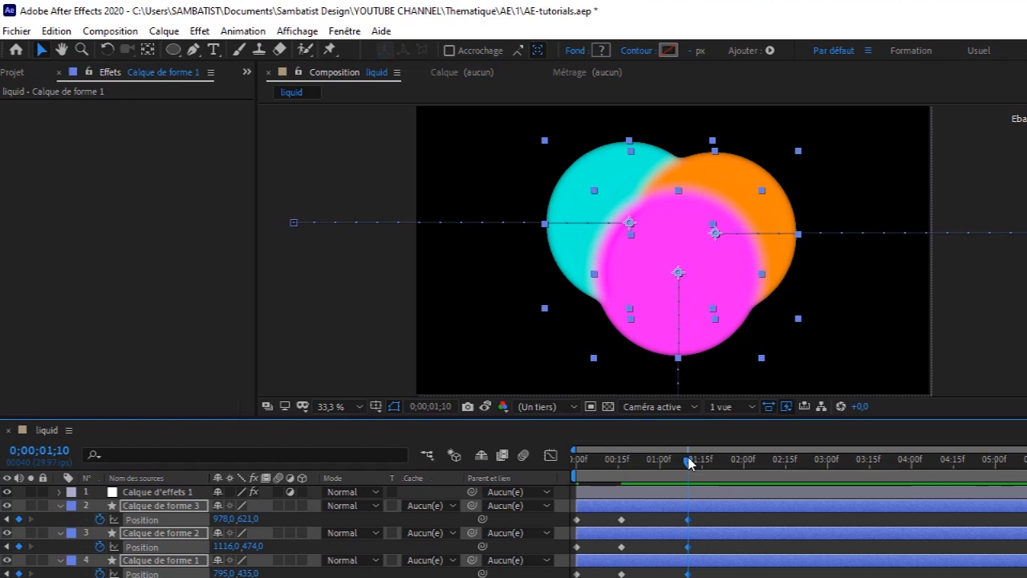
Step: Show the Scale of the three circle layers and add Scale keyframes to them at 0;00;01;10
mouse_move(689, 462)
mouse_down()
mouse_move(726, 464)
mouse_move(688, 470)
mouse_up()
click(60, 506)
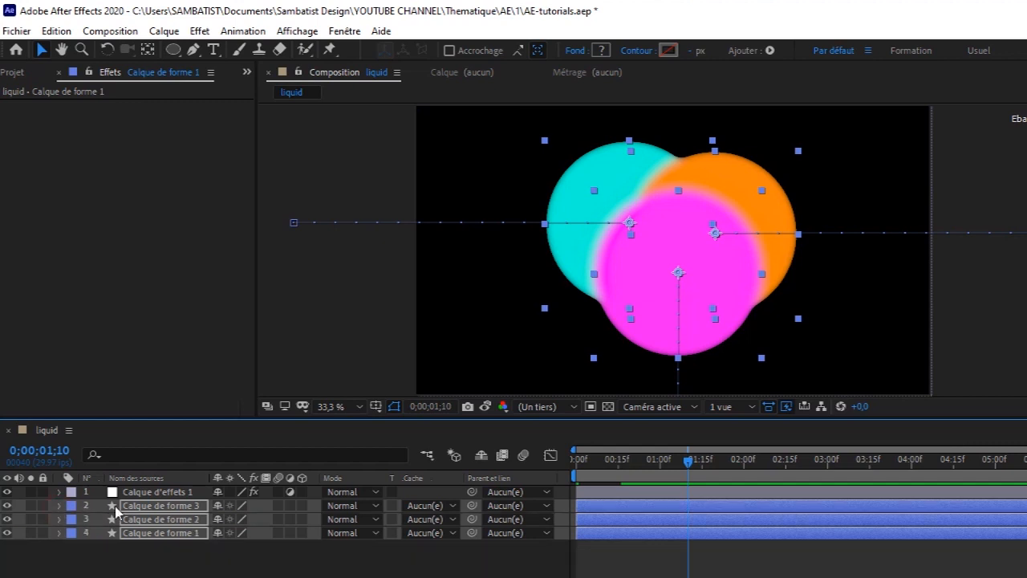
key(s)
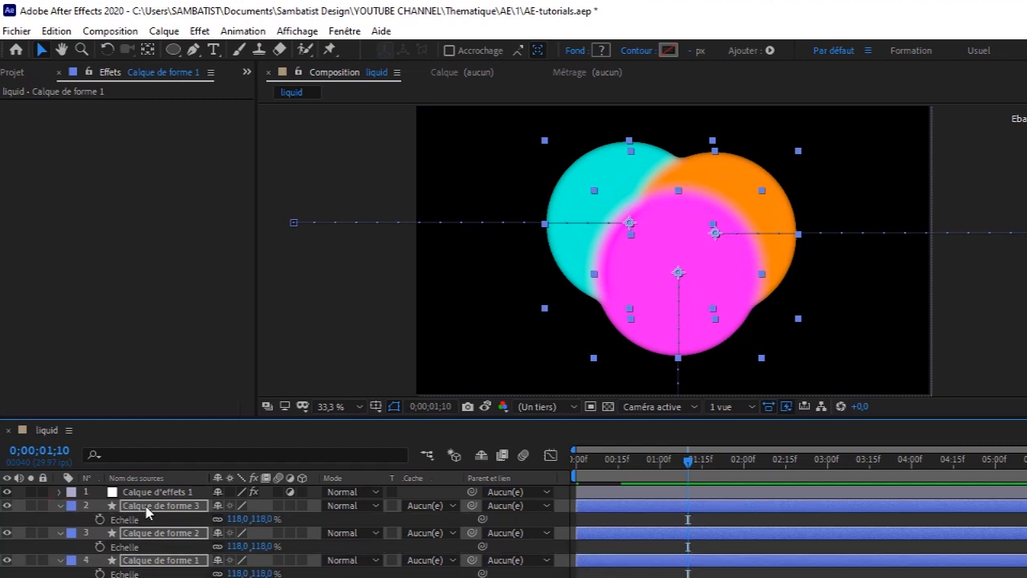
click(100, 519)
Step: Set the Scale of all three circles to 0% at 0;00;01;23
drag(709, 467, 725, 465)
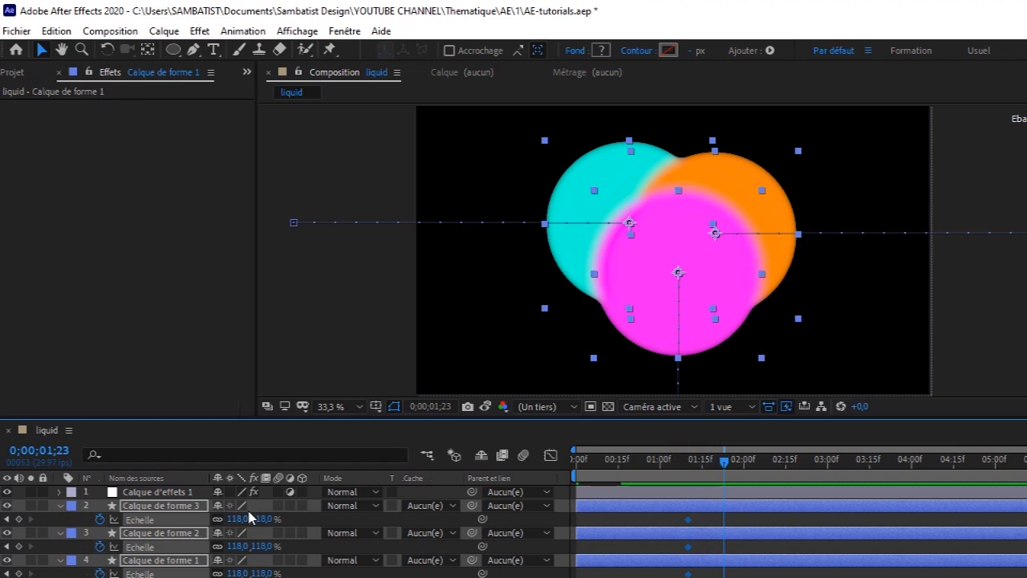
drag(241, 519, 240, 520)
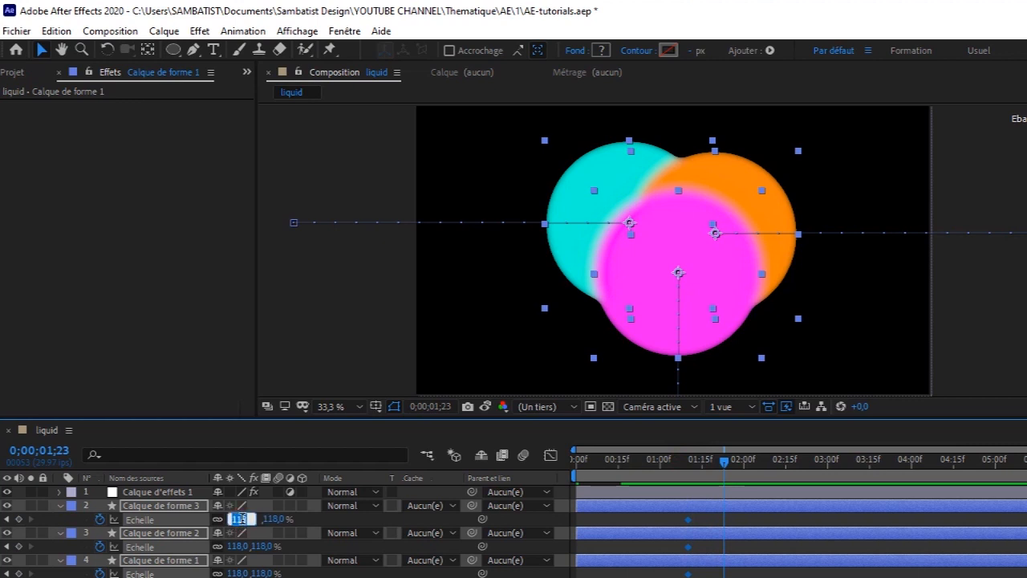
text(0)
key(Return)
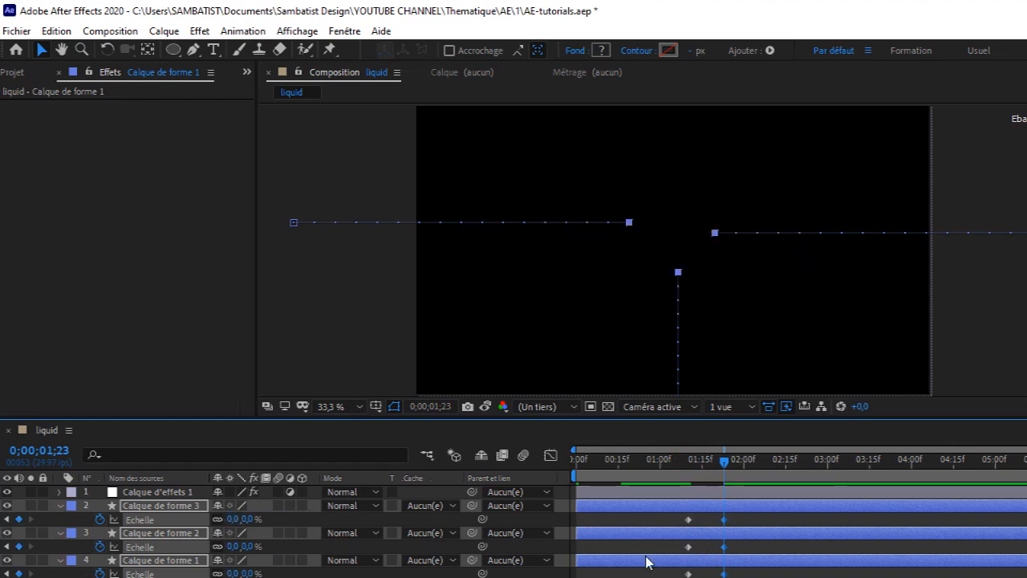
Step: Reveal all keyframed properties of the three circle layers and shorten the work area to end just after 02:00f
mouse_move(714, 463)
mouse_down()
mouse_move(697, 462)
mouse_move(729, 473)
mouse_move(710, 466)
mouse_up()
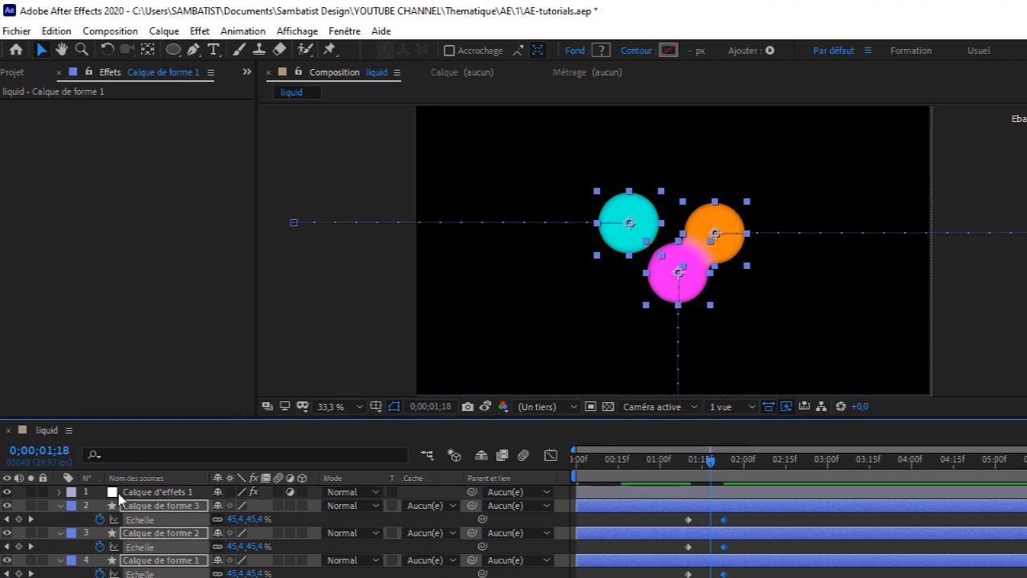
click(60, 506)
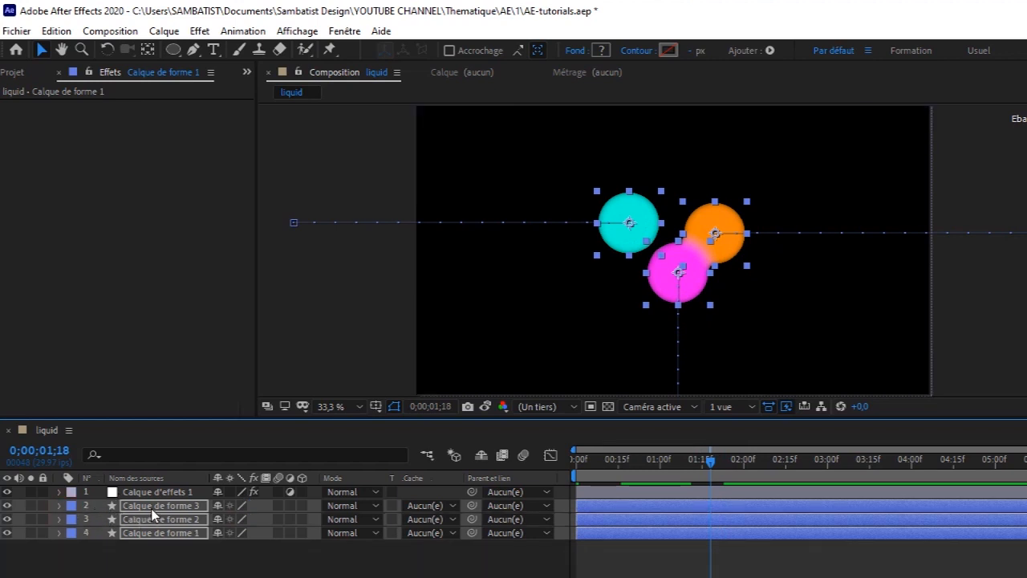
drag(199, 561, 142, 515)
key(u)
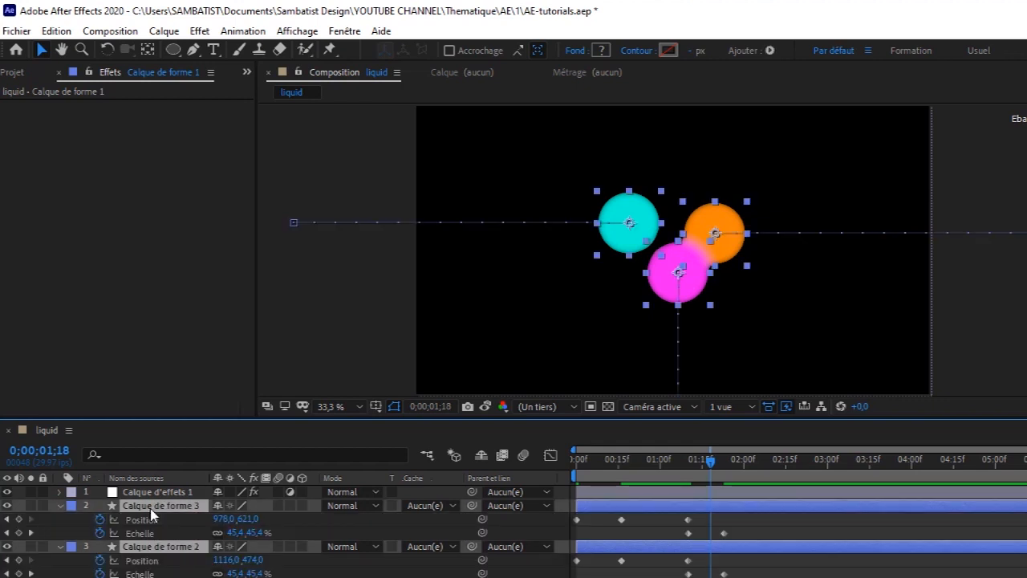
drag(1021, 476, 753, 491)
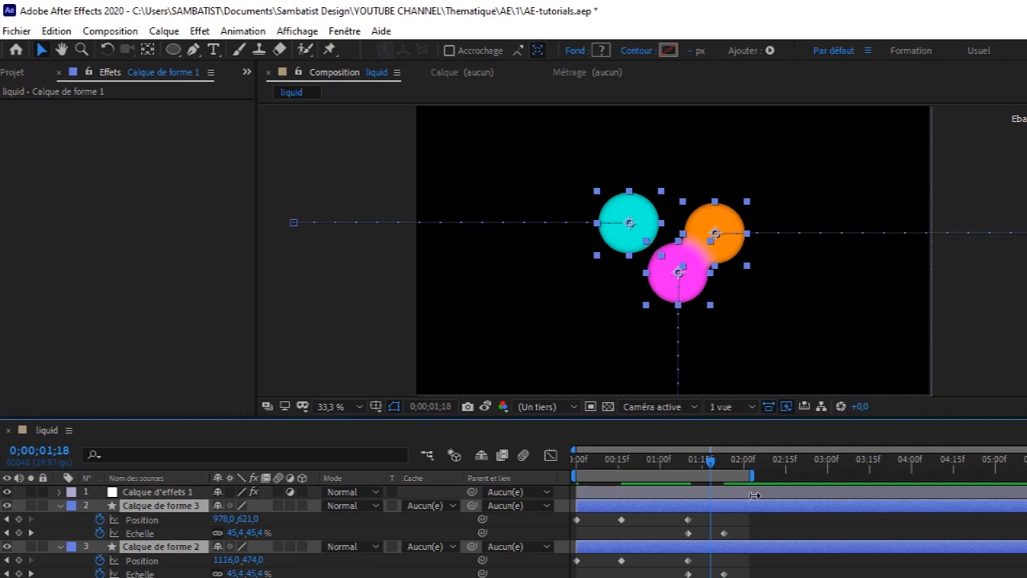
Step: Move the second Position keyframes of the magenta and orange circles earlier, to 0;00;00;11
drag(623, 521, 608, 518)
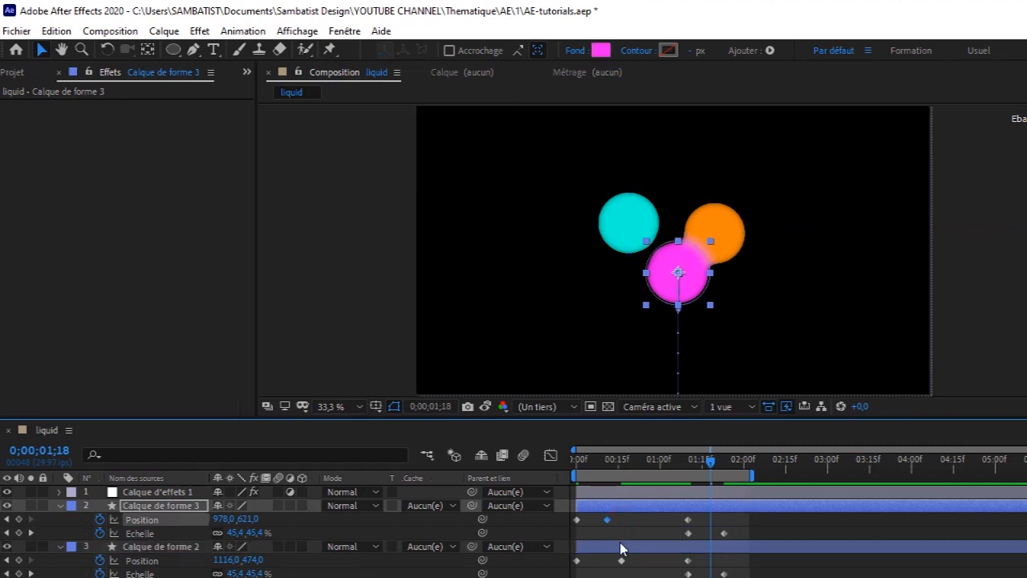
drag(622, 560, 610, 559)
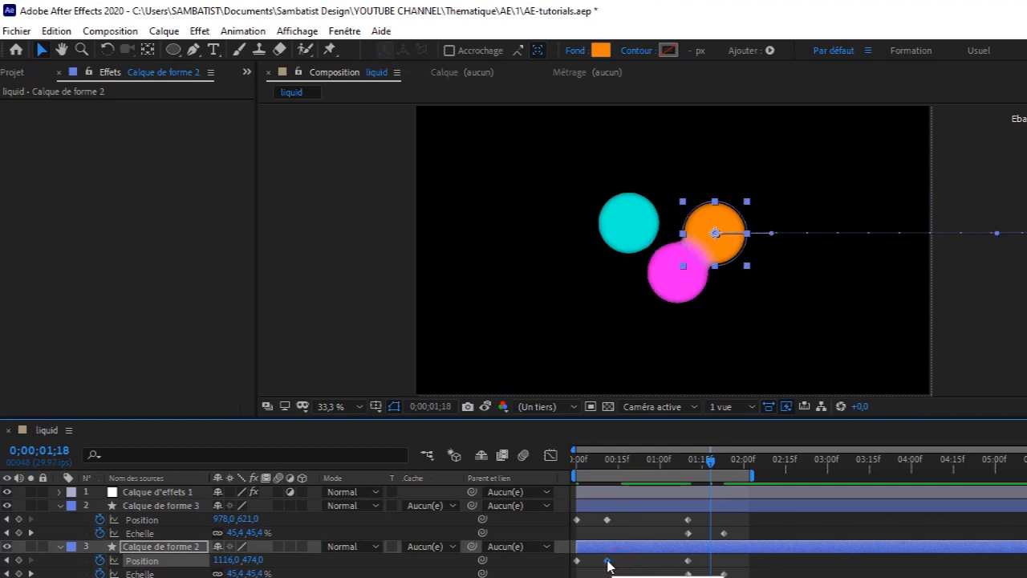
drag(712, 462, 610, 487)
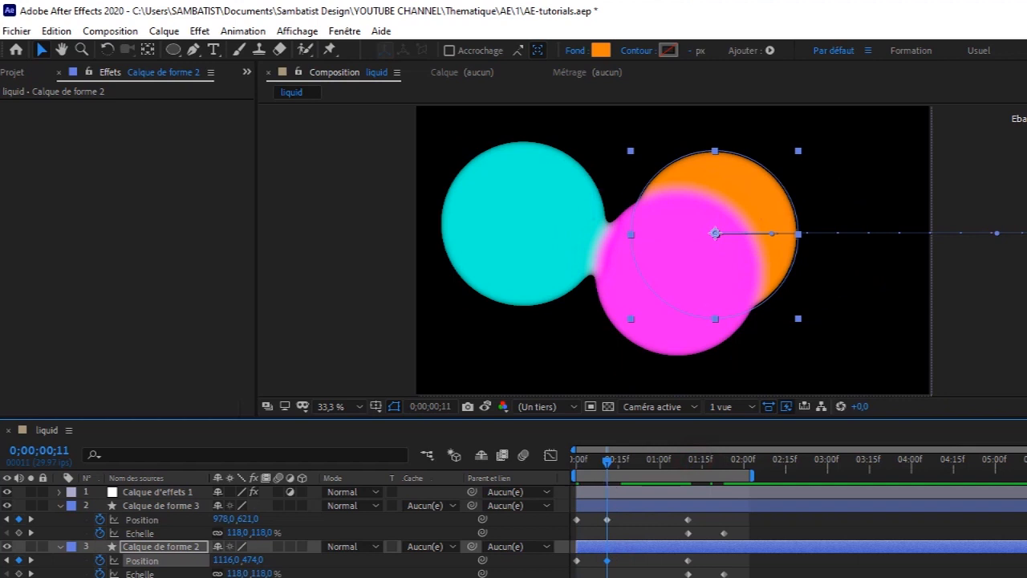
drag(736, 551, 723, 552)
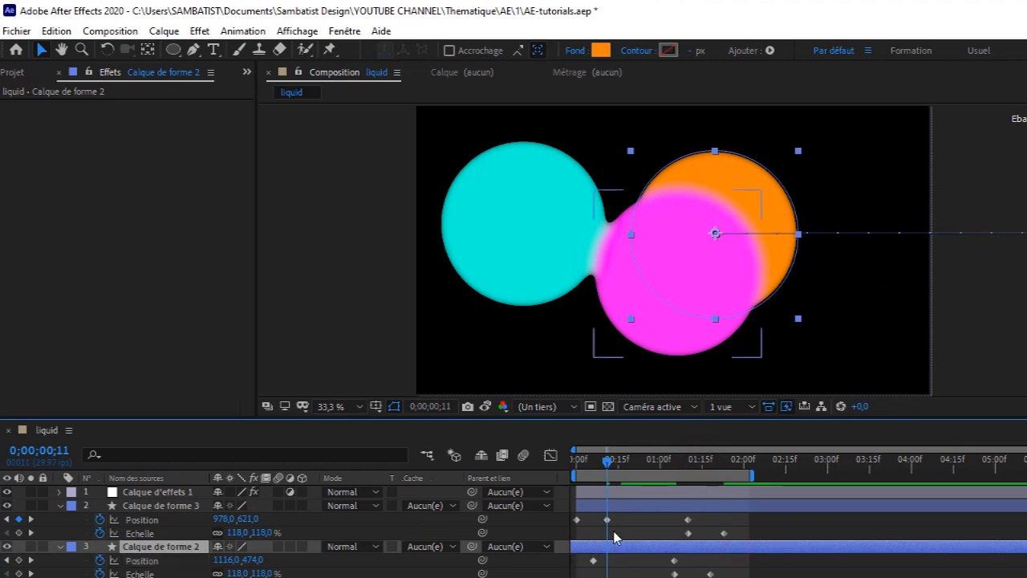
key(ctrl+z)
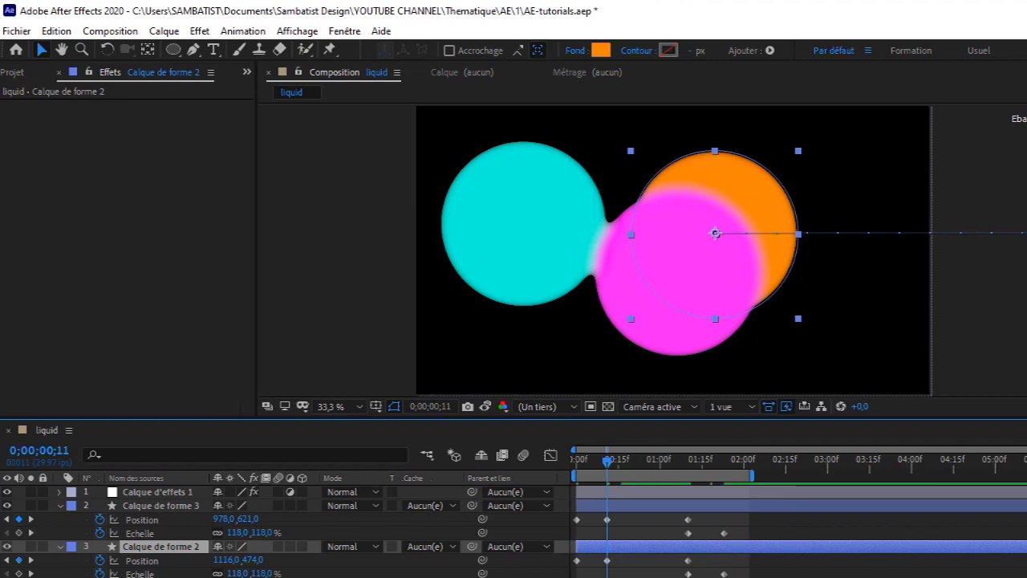
Step: Stagger the arrivals by shifting the orange circle's second Position keyframe slightly after 0;00;00;11 and the magenta circle's a few frames before it
scroll(513, 529, down, 3)
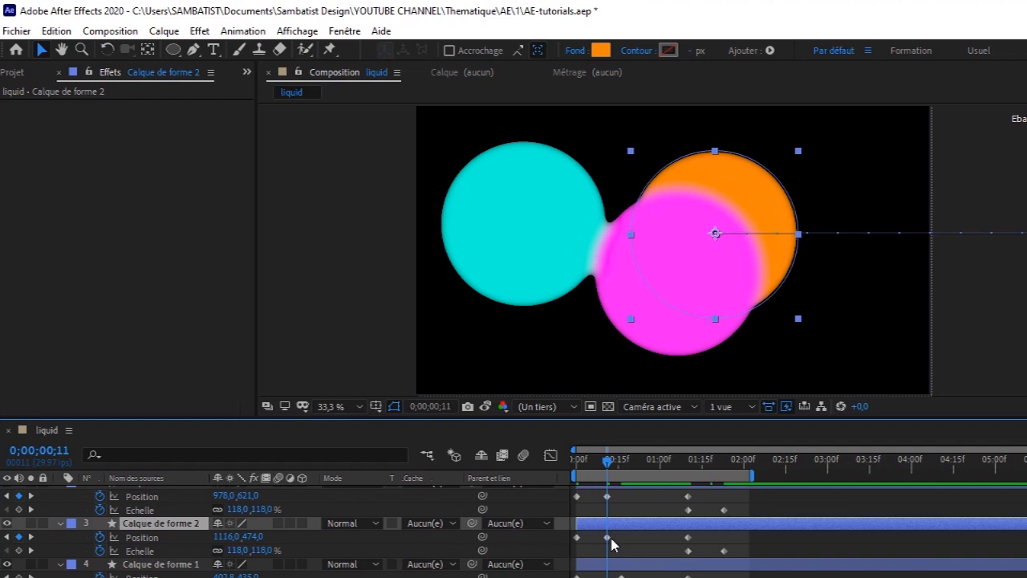
drag(609, 538, 612, 532)
drag(607, 496, 600, 499)
mouse_move(601, 502)
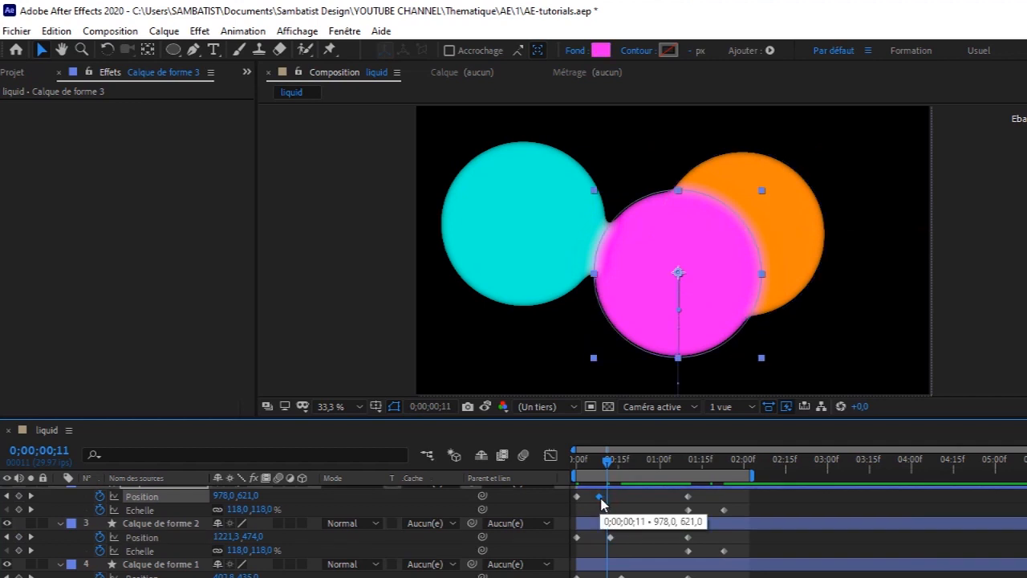
Step: Collapse the properties of the three circle layers and preview the animation
click(61, 523)
click(61, 493)
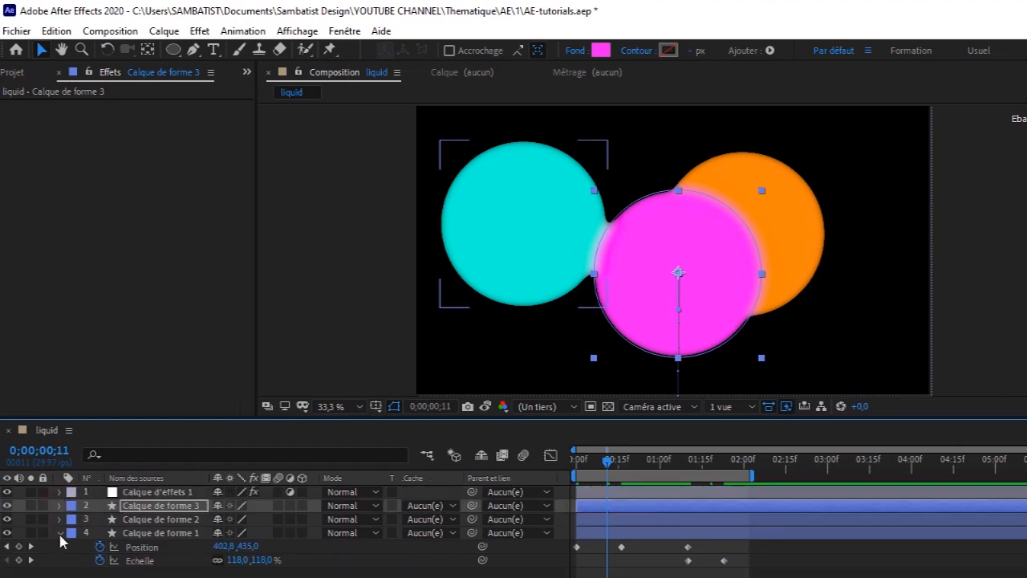
click(59, 533)
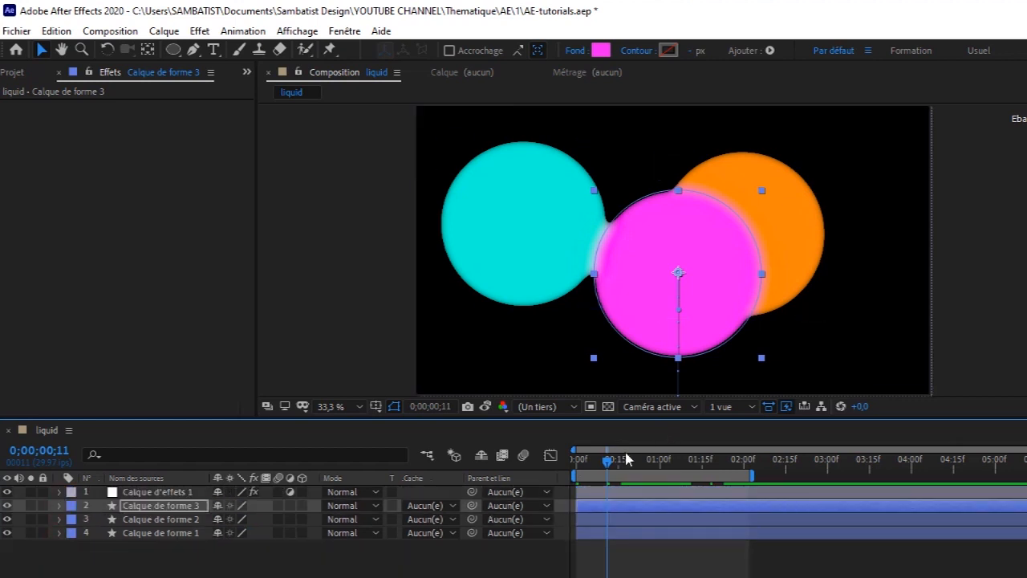
key(space)
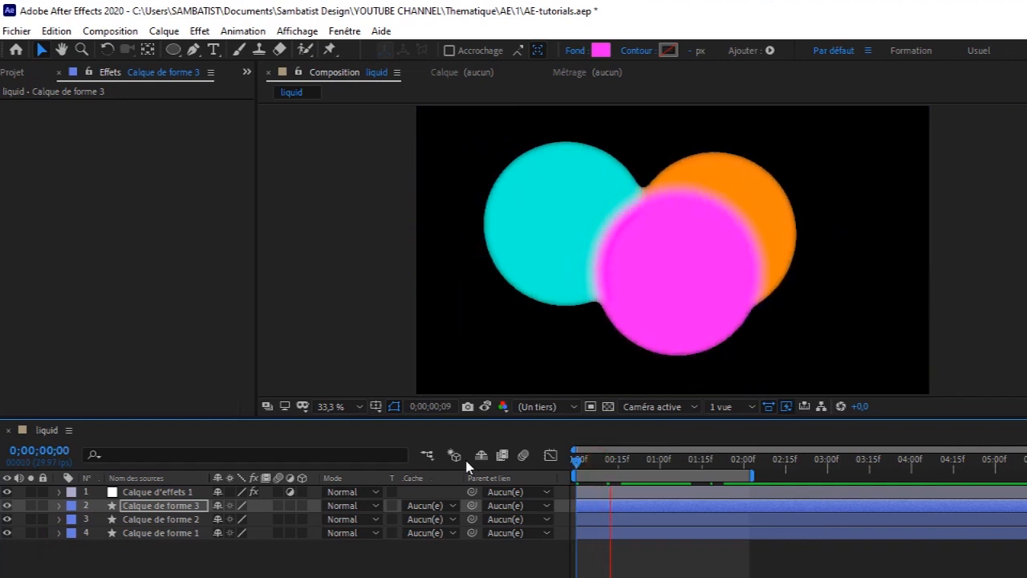
Step: Increase the adjustment layer's Gaussian blur amount to 121,5 and preview the animation from the start
click(158, 491)
click(150, 119)
drag(149, 118, 556, 114)
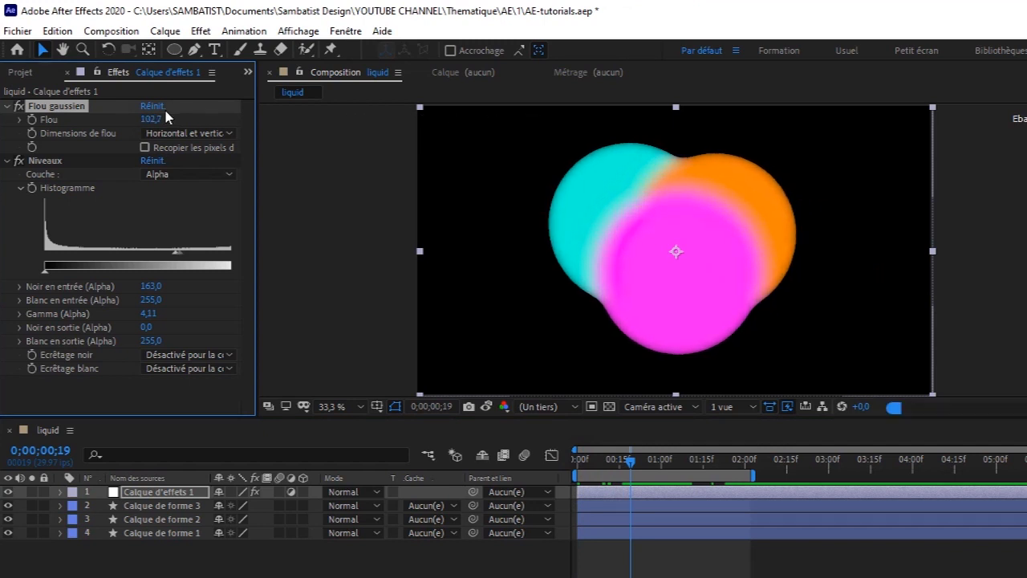
drag(149, 118, 255, 113)
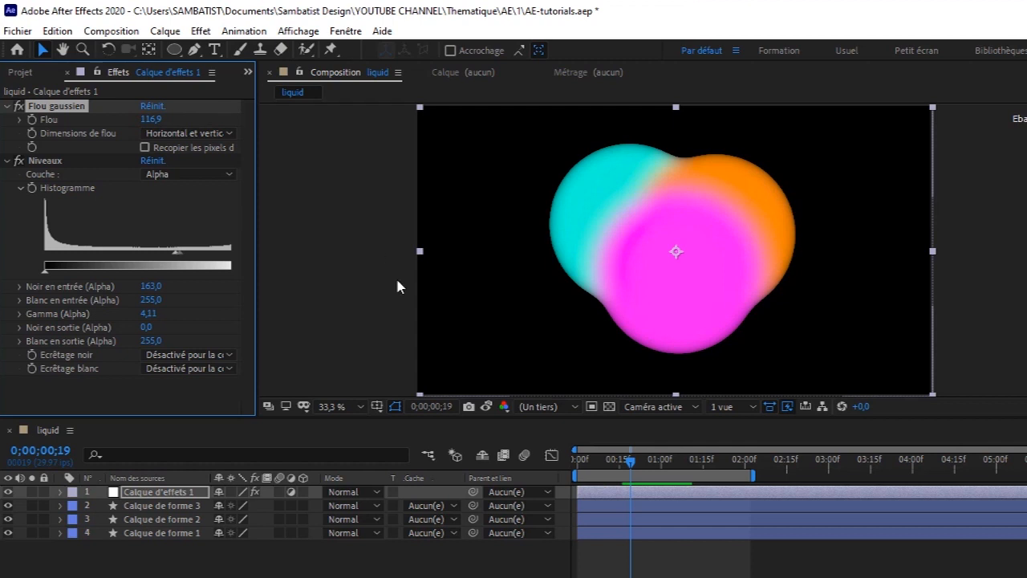
drag(151, 120, 178, 122)
drag(633, 464, 567, 462)
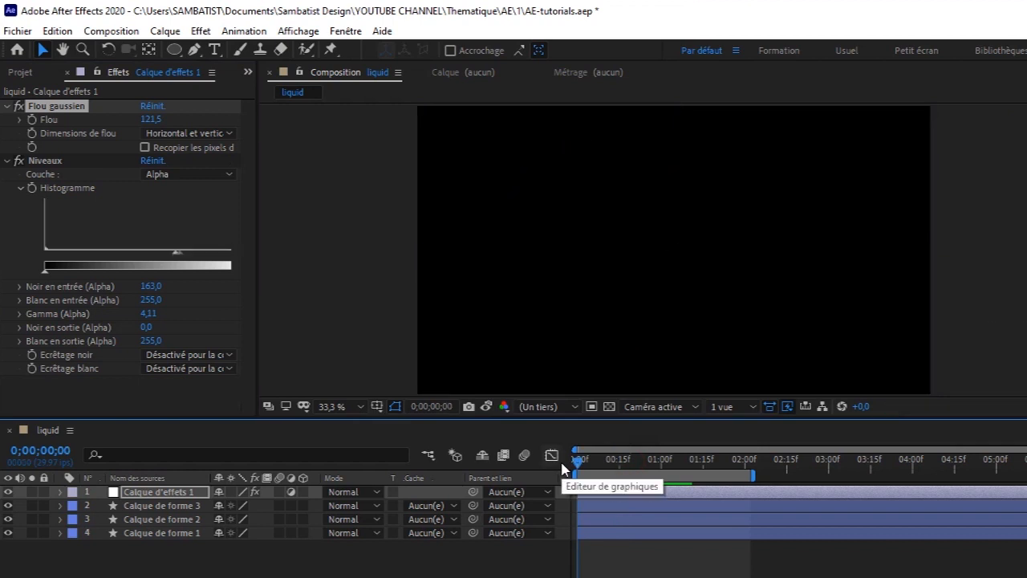
key(space)
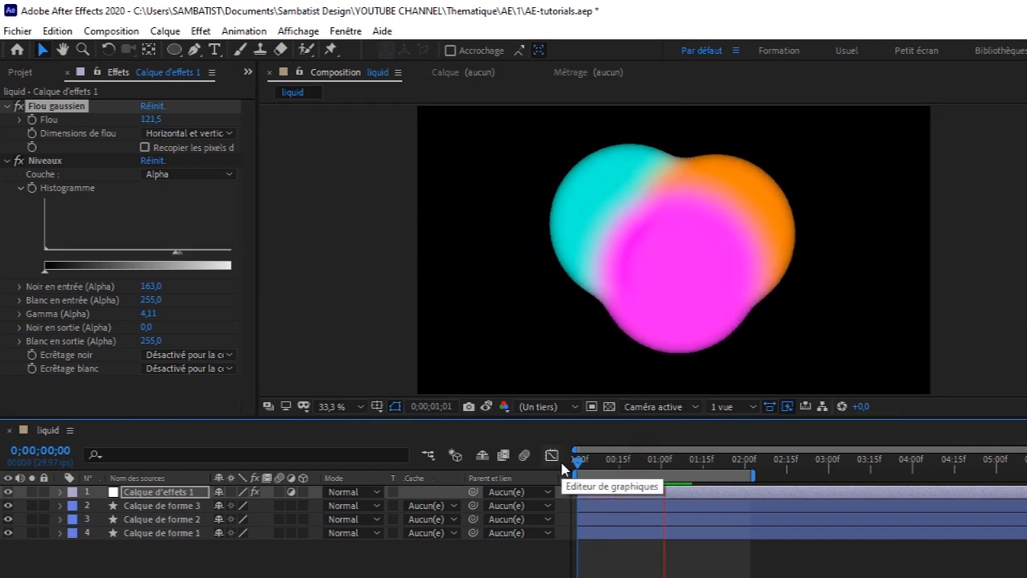